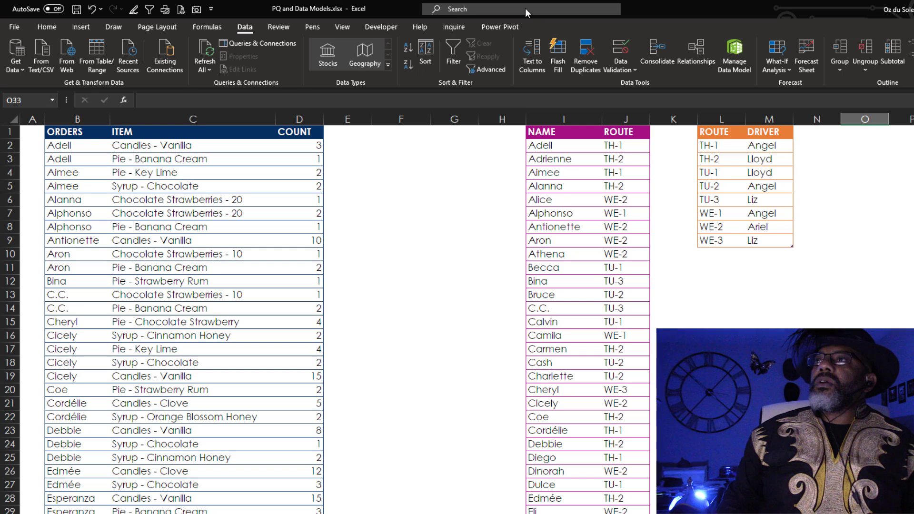
# Check the names of the Orders, Routes and Drivers tables on the Table Design tab
pyautogui.click(231, 265)
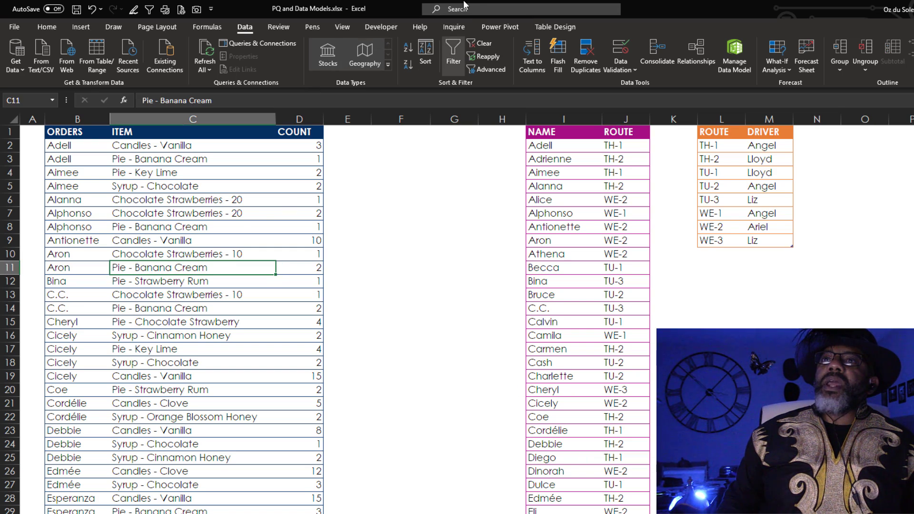
pyautogui.click(552, 26)
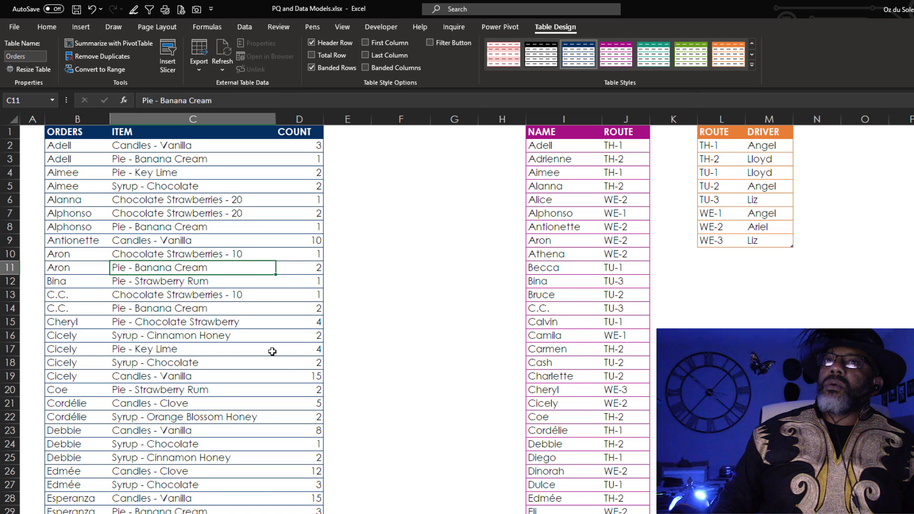
pyautogui.click(557, 215)
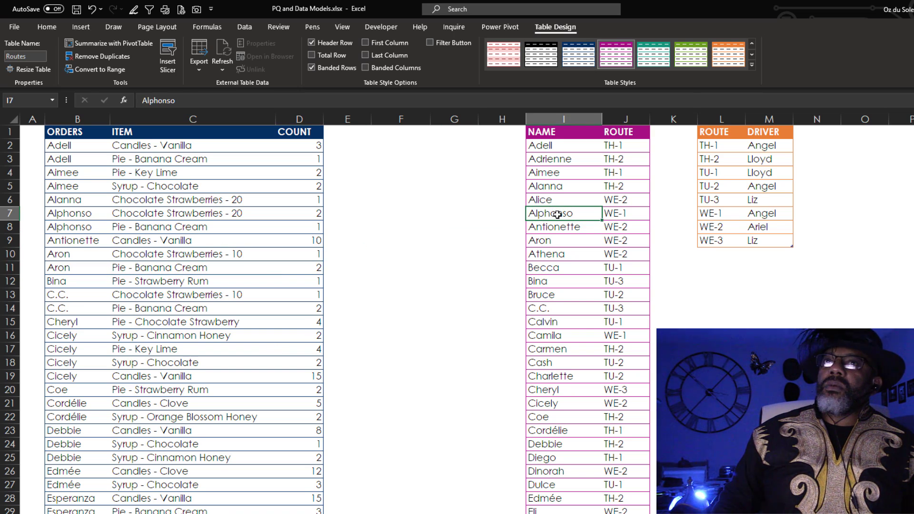
pyautogui.click(717, 173)
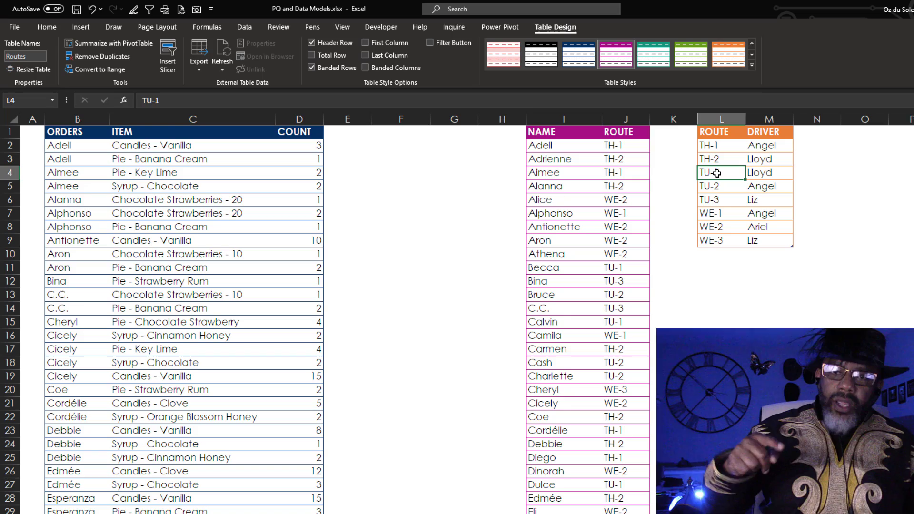
# Load the Orders table into the Power Query Editor with Data > From Table/Range
pyautogui.click(224, 285)
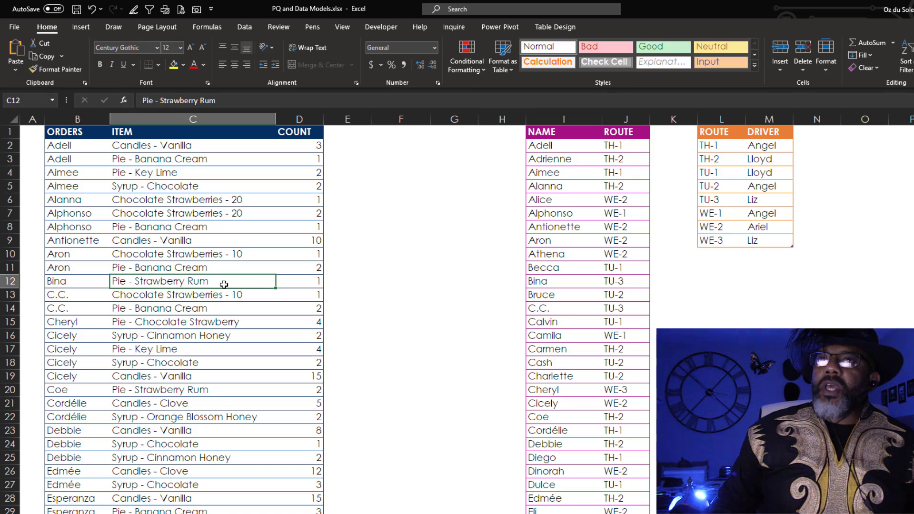
pyautogui.click(244, 27)
pyautogui.click(57, 69)
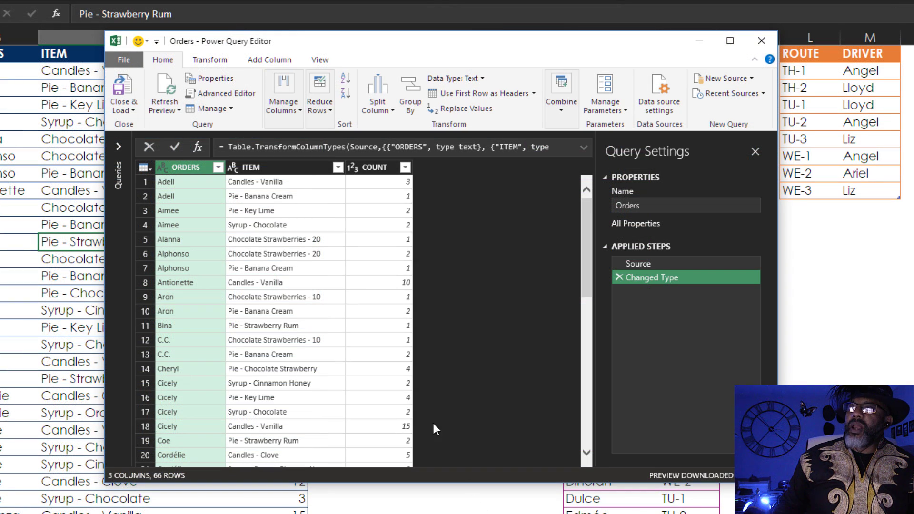
# Split the ITEM column by the '-' delimiter
pyautogui.click(281, 169)
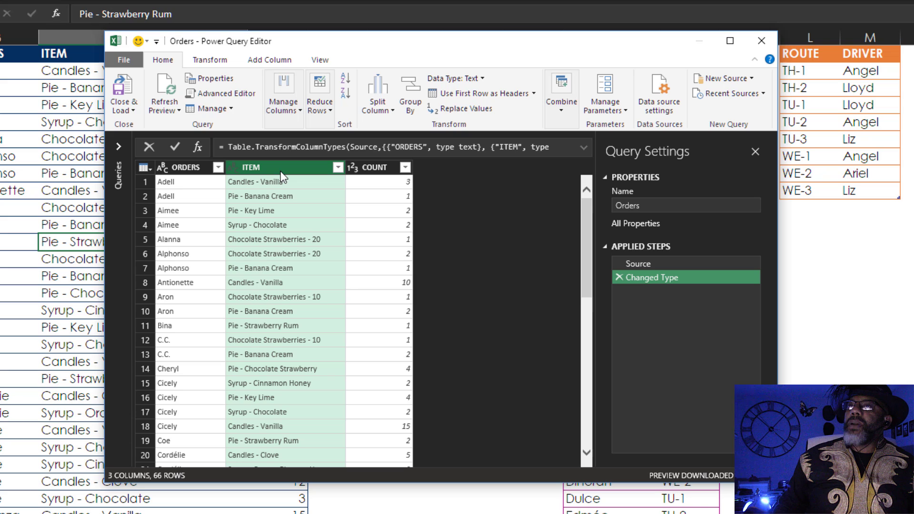
pyautogui.click(379, 110)
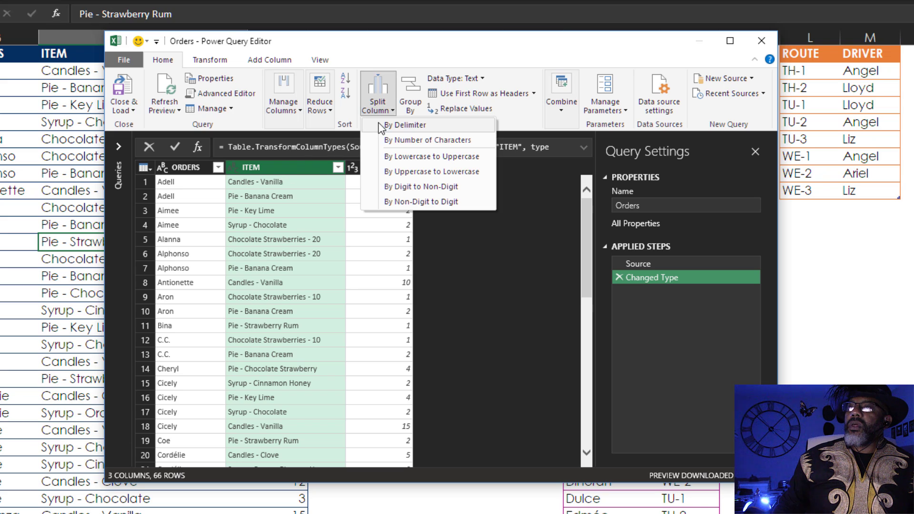
pyautogui.click(379, 126)
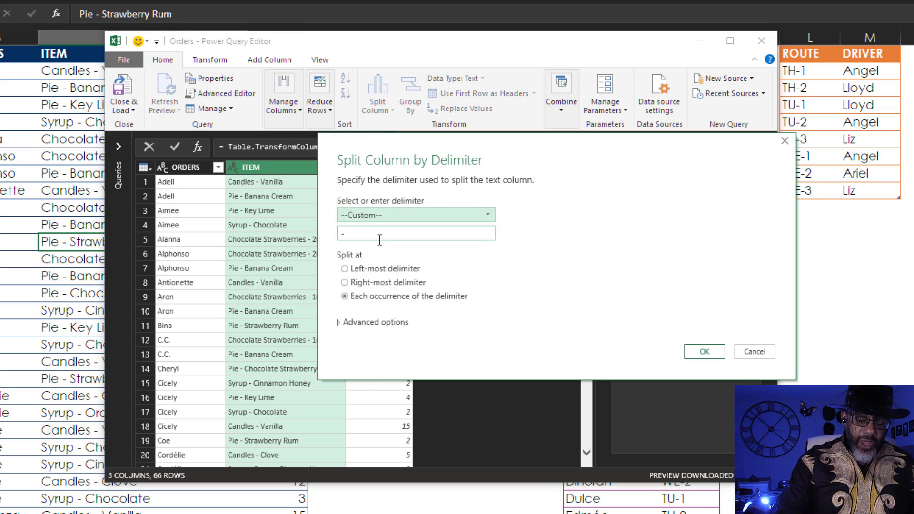
pyautogui.click(378, 234)
pyautogui.doubleClick(380, 237)
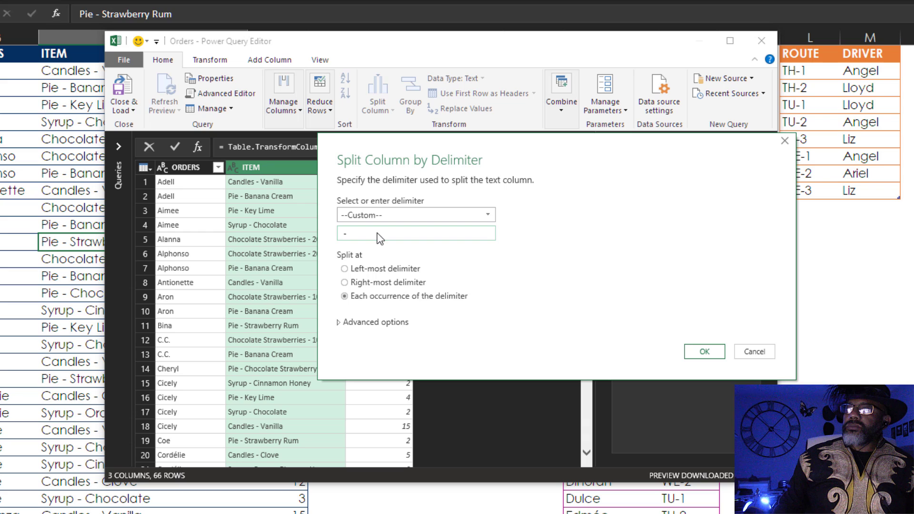
pyautogui.click(703, 351)
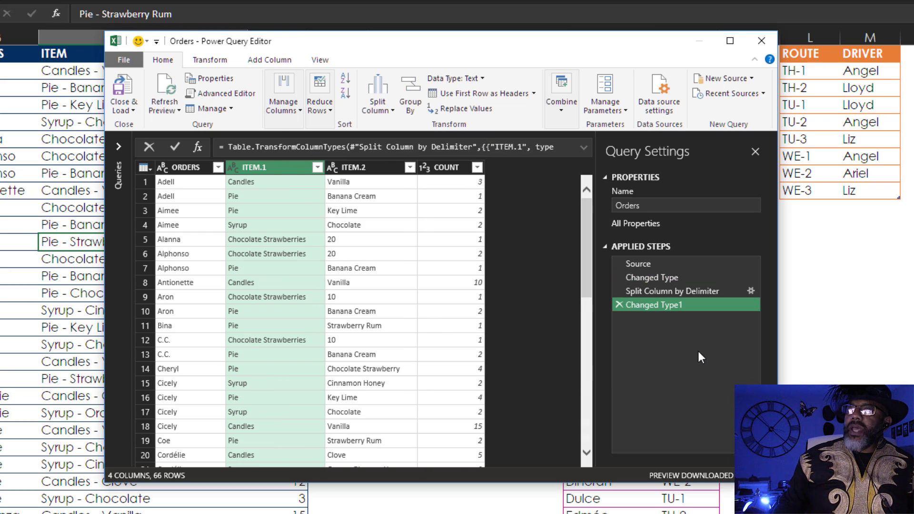
# Rename the split columns ITEM.1 to ITEM and ITEM.2 to Detail
pyautogui.doubleClick(287, 167)
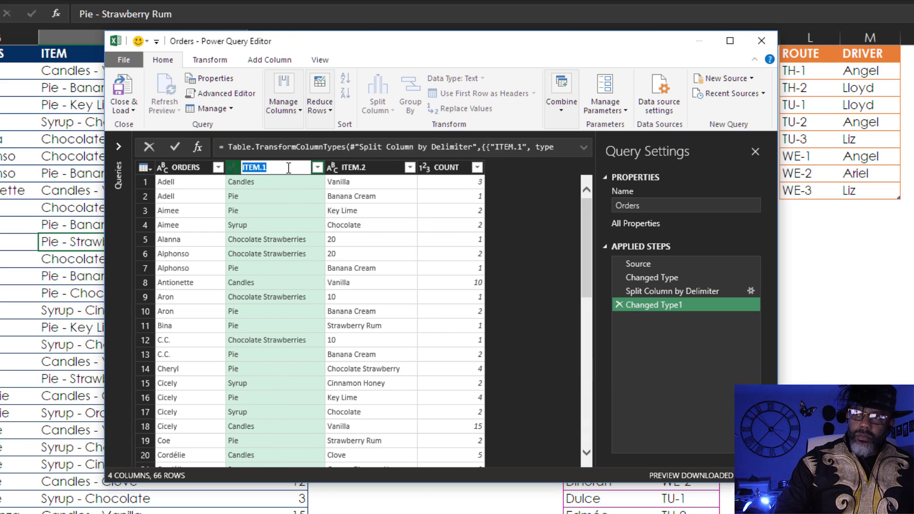
pyautogui.click(275, 164)
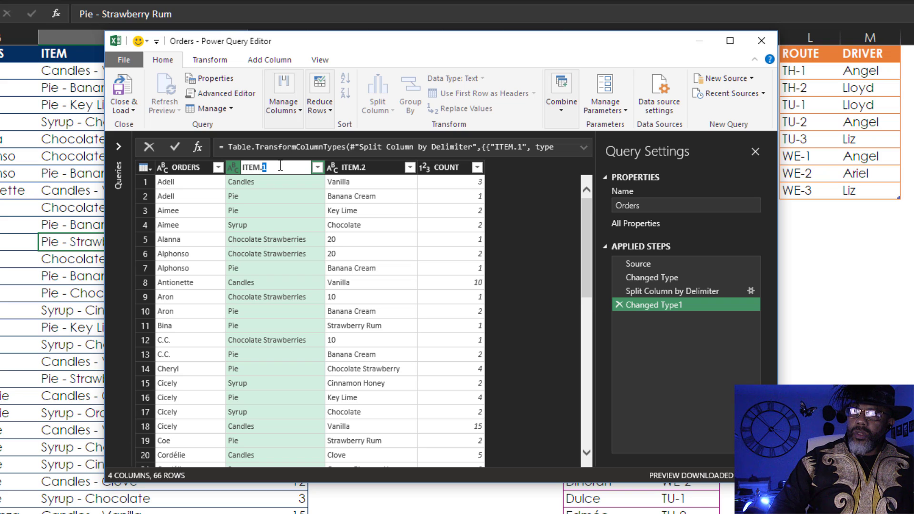
pyautogui.press('BackSpace')
pyautogui.press('BackSpace')
pyautogui.press('Return')
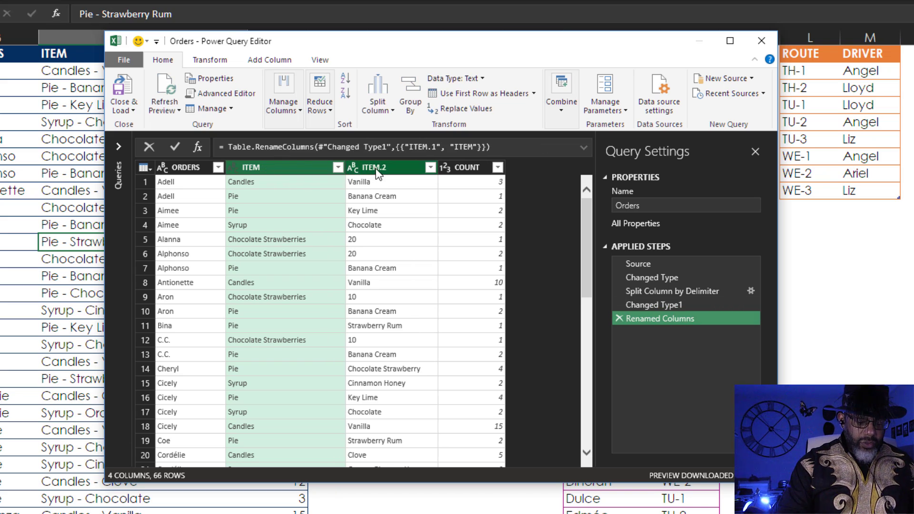
pyautogui.doubleClick(376, 168)
pyautogui.write('D')
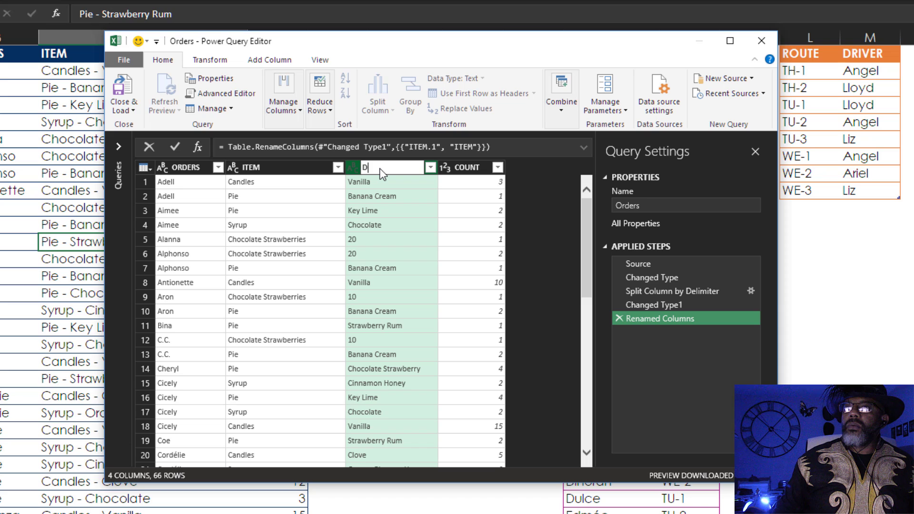
pyautogui.write('etail')
pyautogui.press('Return')
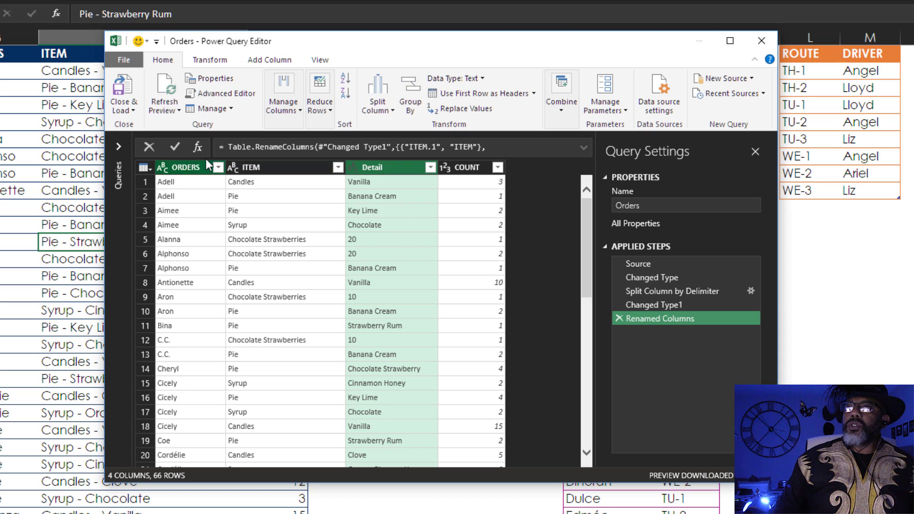
# Close & Load the Orders query as Only Create Connection
pyautogui.click(123, 113)
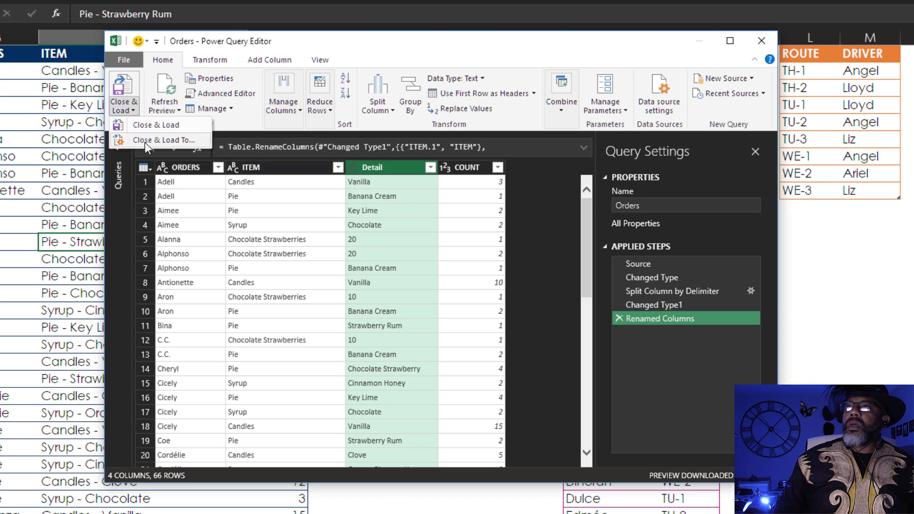
pyautogui.click(145, 141)
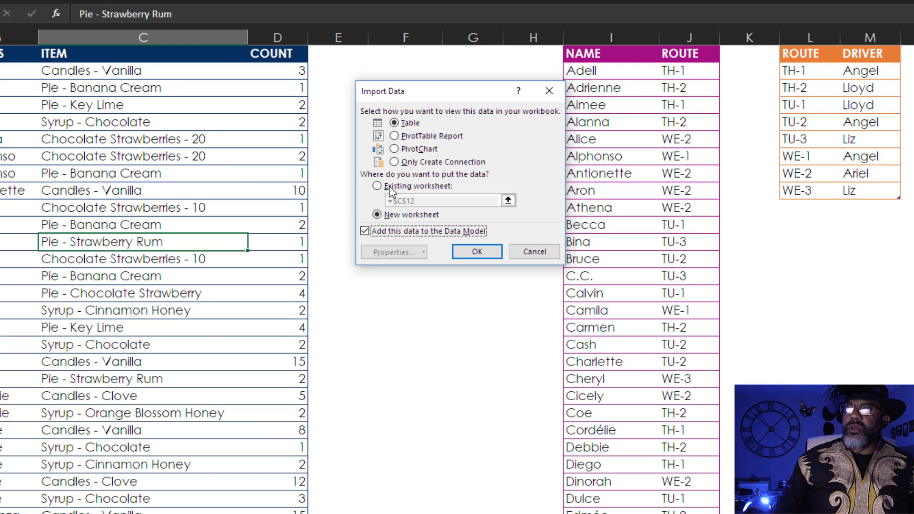
pyautogui.click(395, 162)
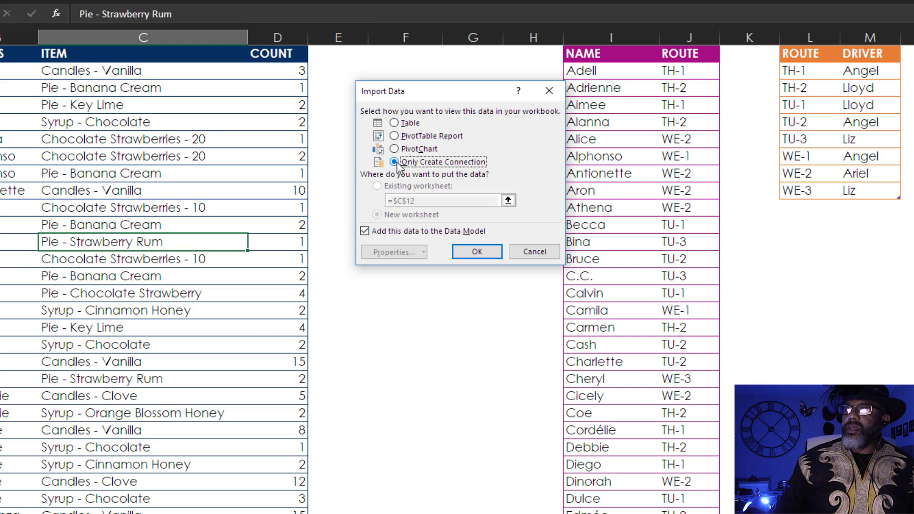
# Confirm the Orders load and open the Routes table in Power Query
pyautogui.click(467, 252)
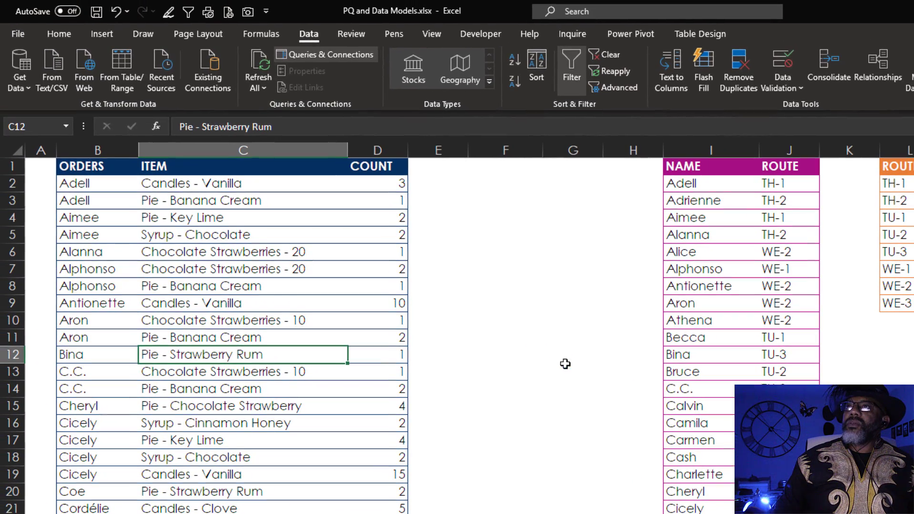
pyautogui.click(660, 200)
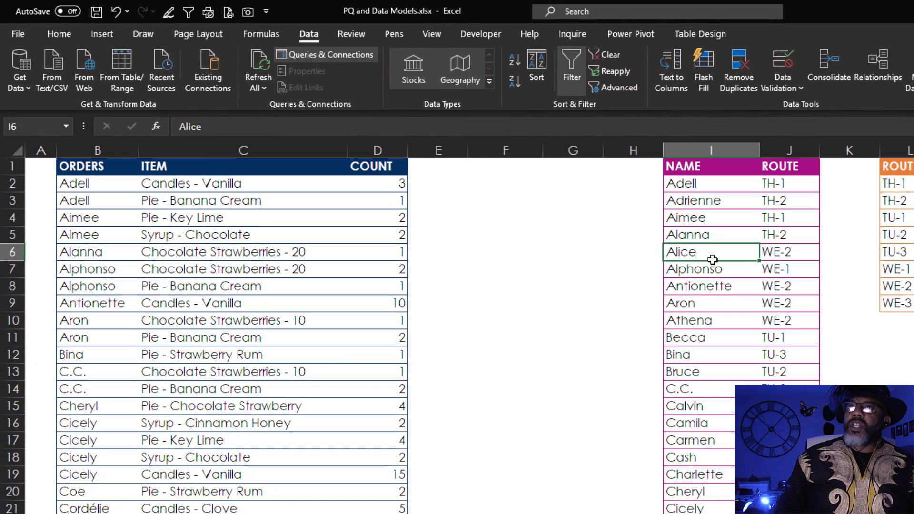
pyautogui.click(136, 58)
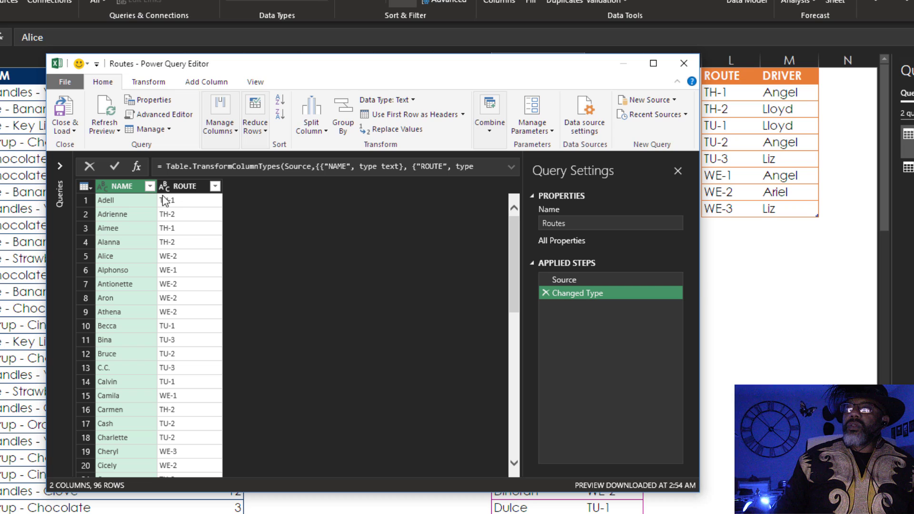
# Duplicate the ROUTE column and split the copy at the hyphen
pyautogui.rightClick(184, 187)
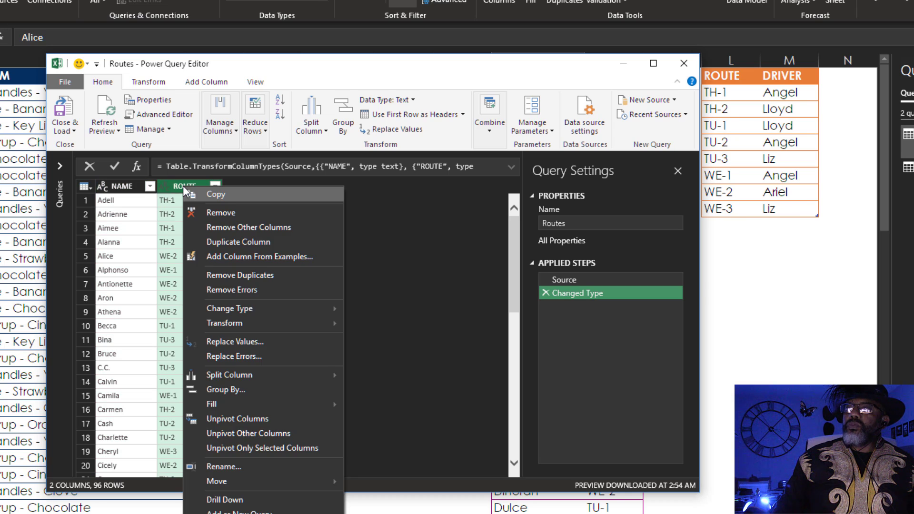
pyautogui.click(219, 242)
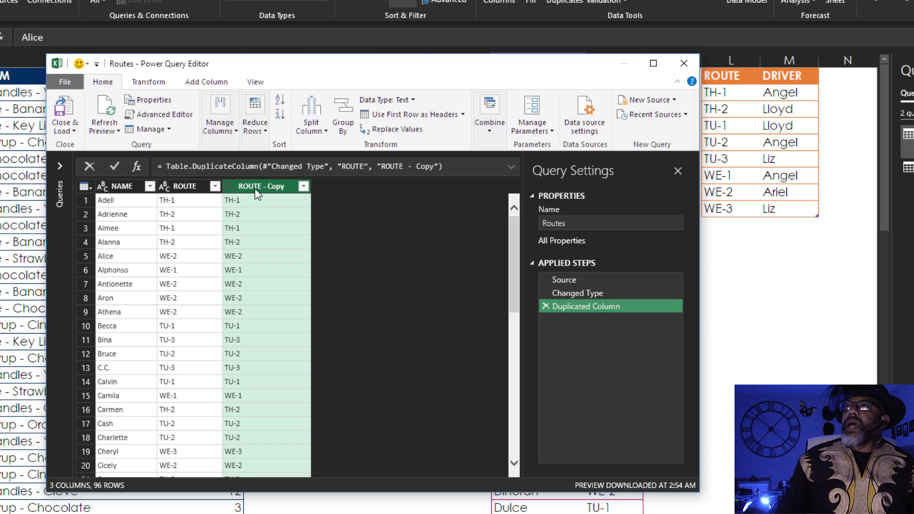
pyautogui.click(311, 130)
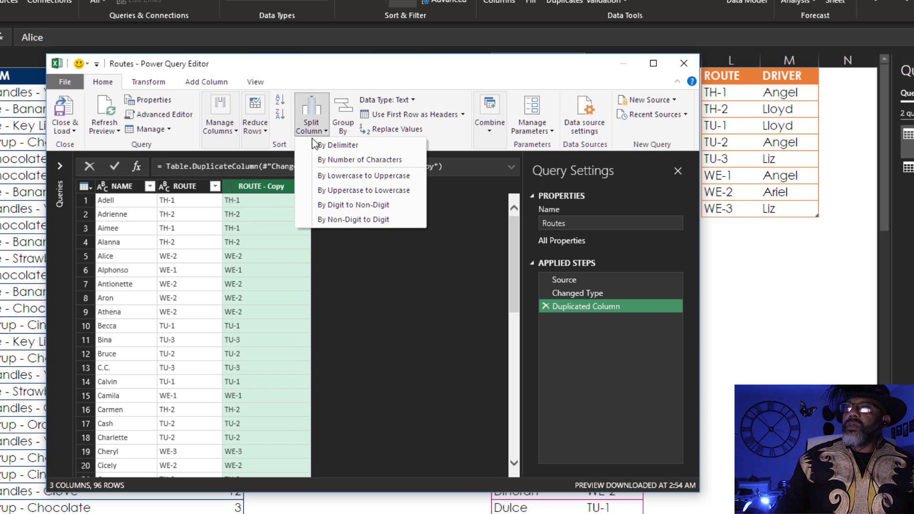
pyautogui.click(314, 146)
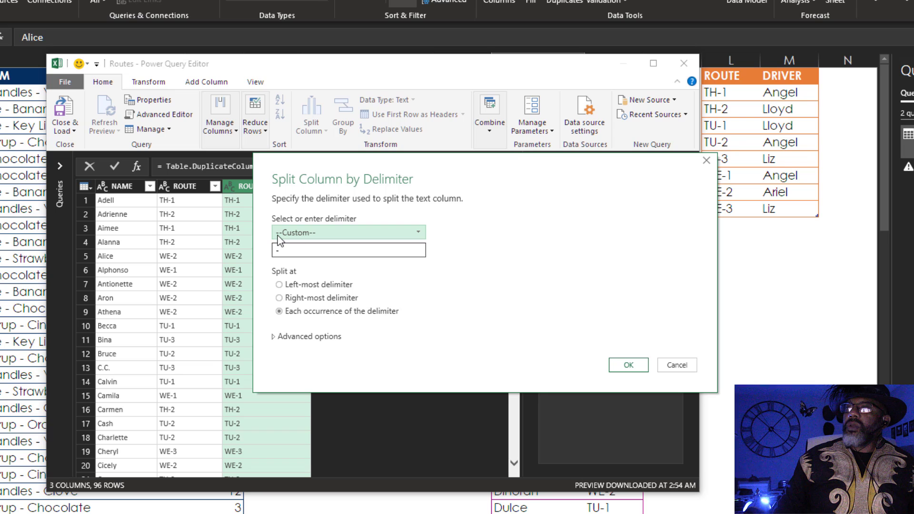
pyautogui.click(629, 364)
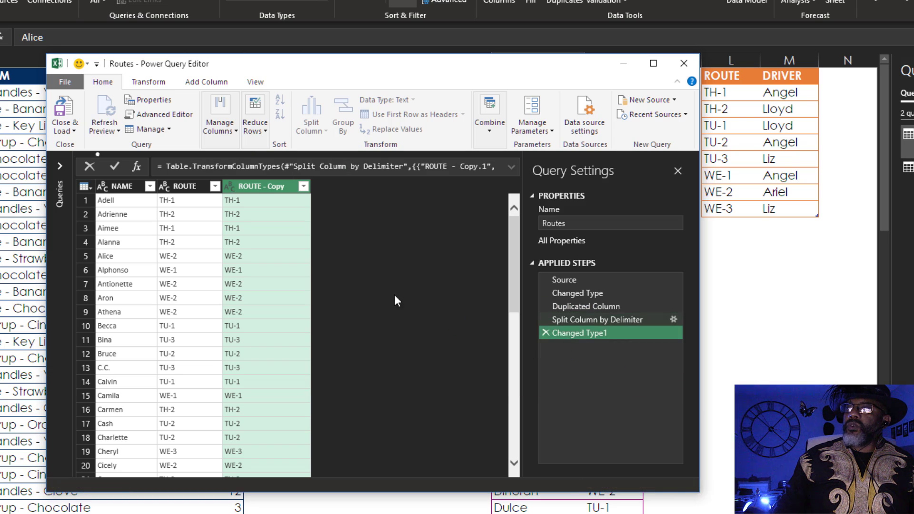
# Remove ROUTE - Copy.2 and rename ROUTE - Copy.1 to Day
pyautogui.rightClick(365, 188)
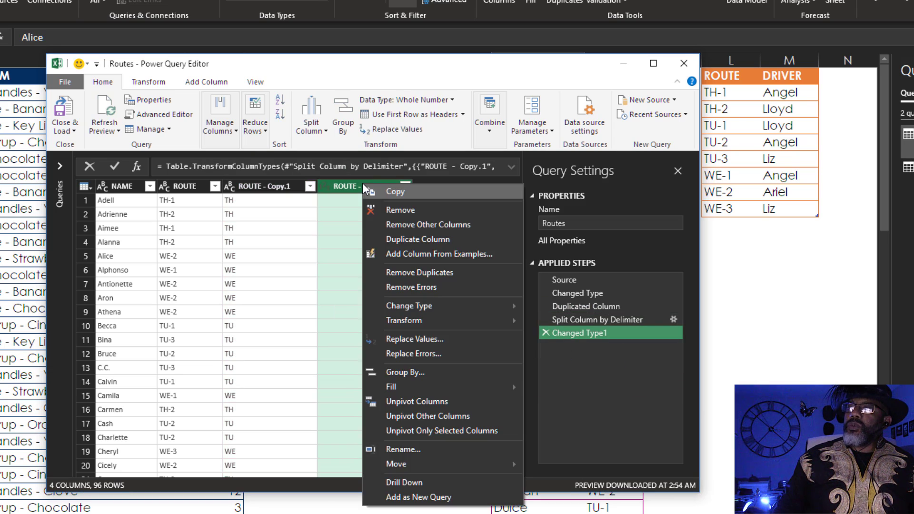
pyautogui.click(399, 210)
pyautogui.doubleClick(274, 191)
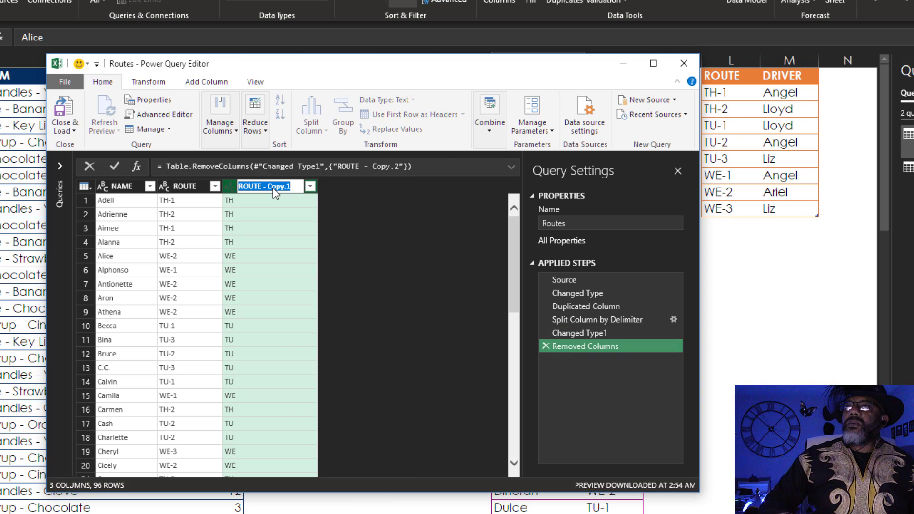
pyautogui.write('Day')
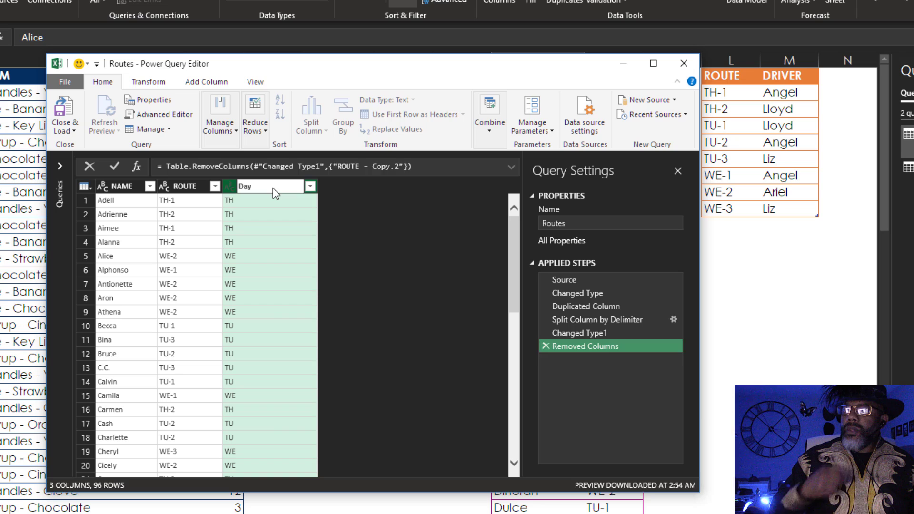
pyautogui.press('Return')
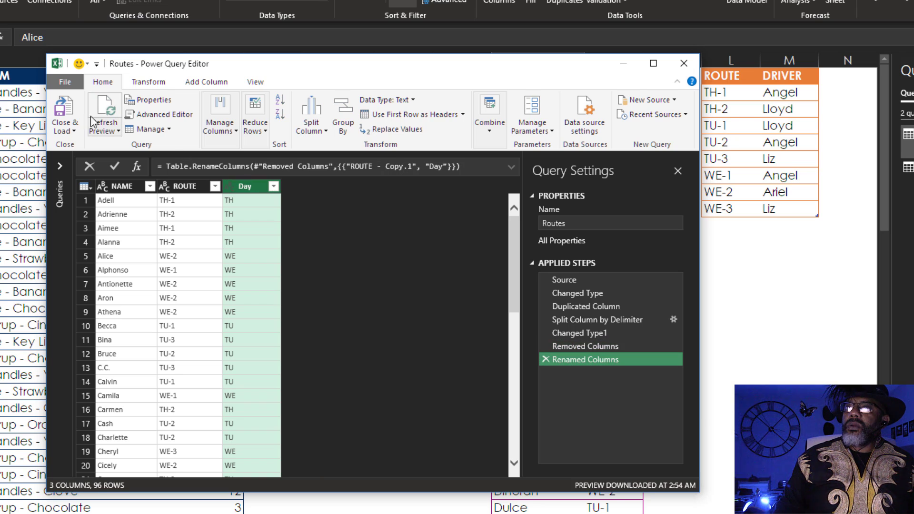
# Load the Routes query connection-only and add it to the Data Model
pyautogui.click(64, 130)
pyautogui.click(90, 160)
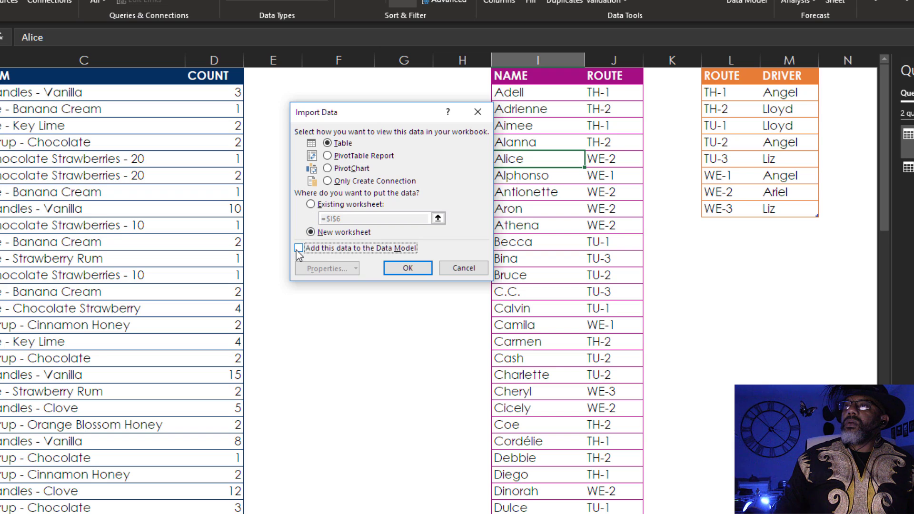
pyautogui.click(298, 249)
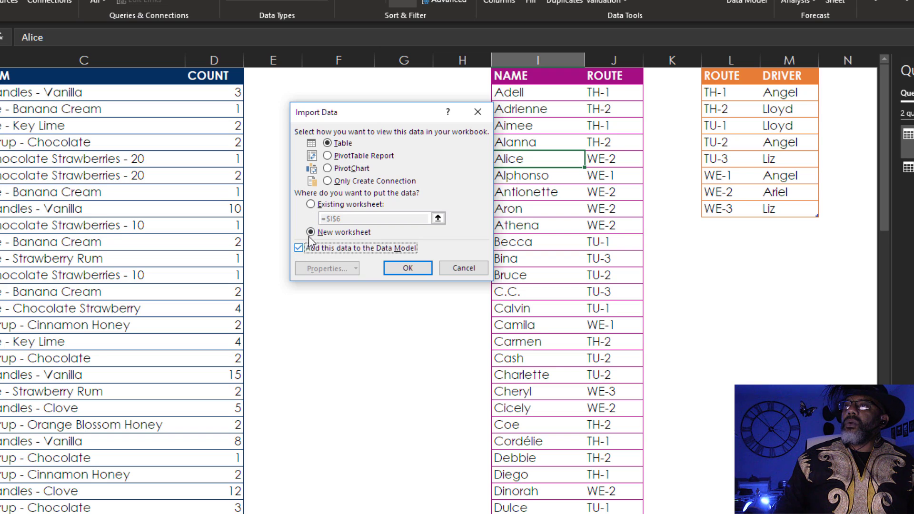
pyautogui.click(328, 181)
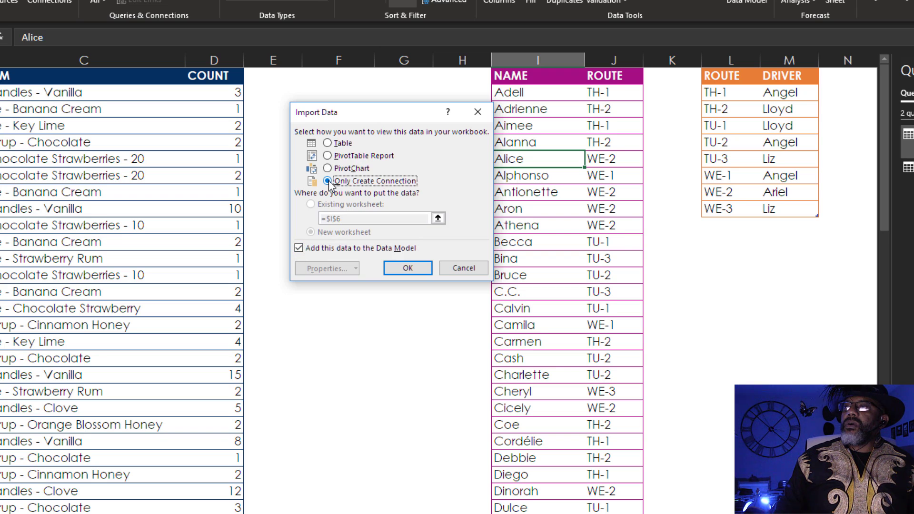
pyautogui.click(393, 269)
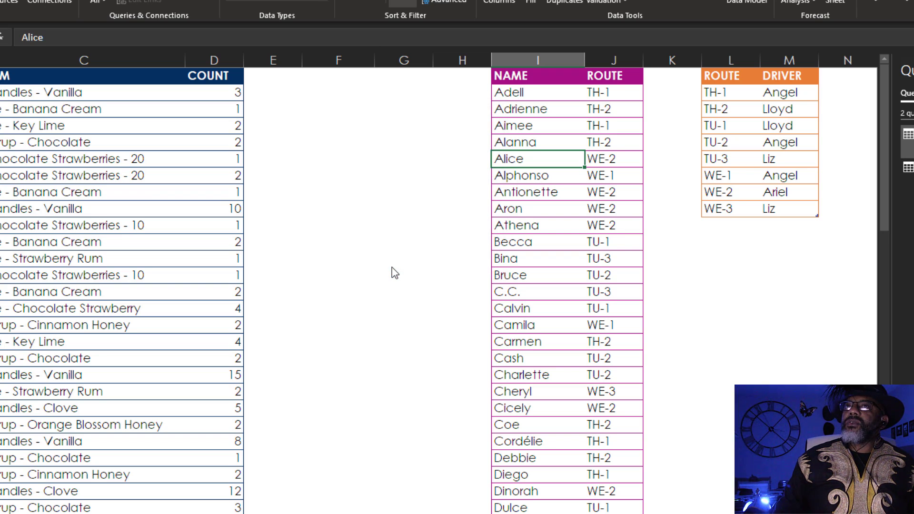
# Create a Drivers query from the ROUTE/DRIVER table and load it connection-only into the Data Model
pyautogui.click(733, 142)
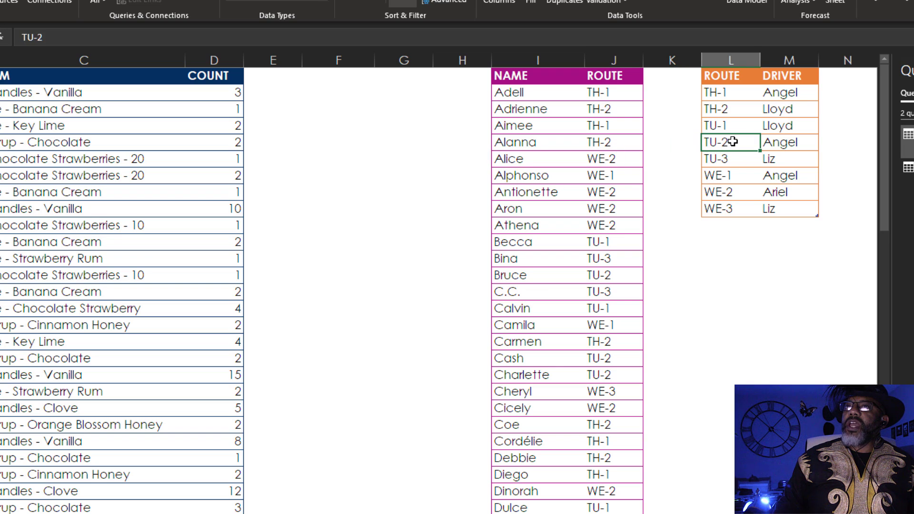
pyautogui.click(10, 2)
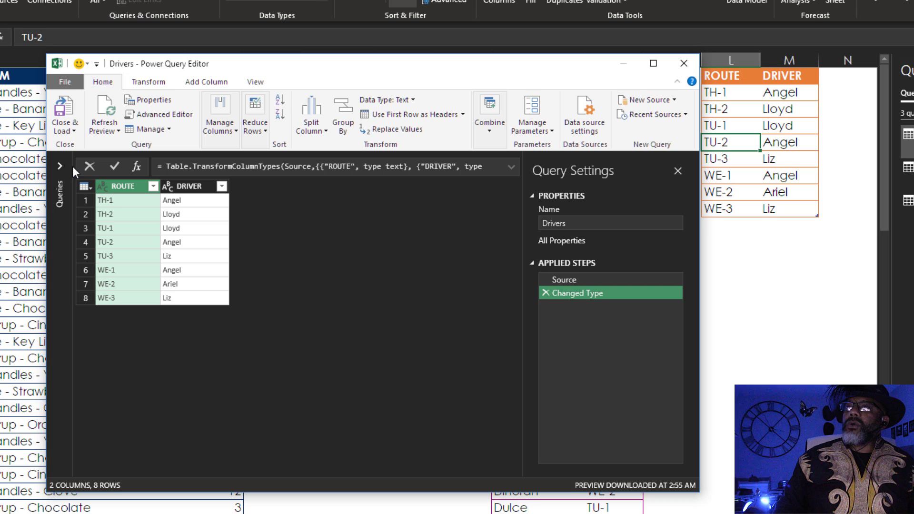
pyautogui.click(63, 130)
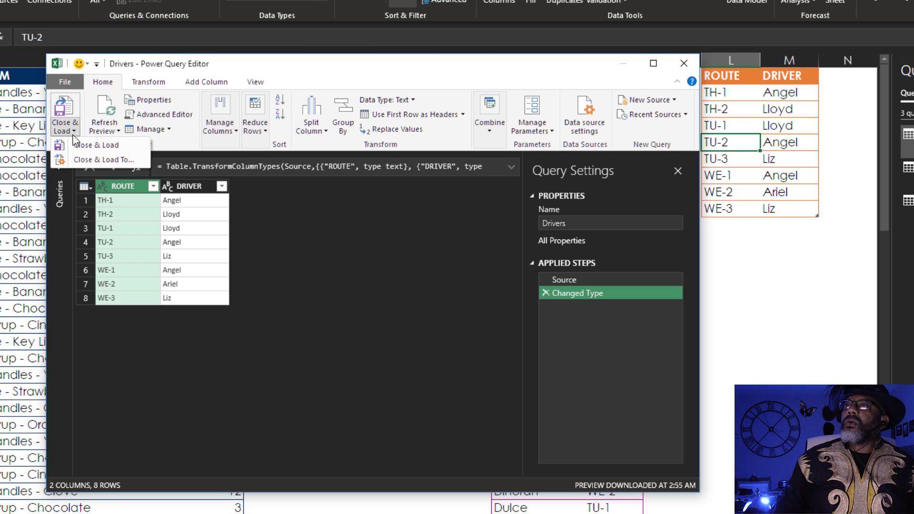
pyautogui.click(89, 158)
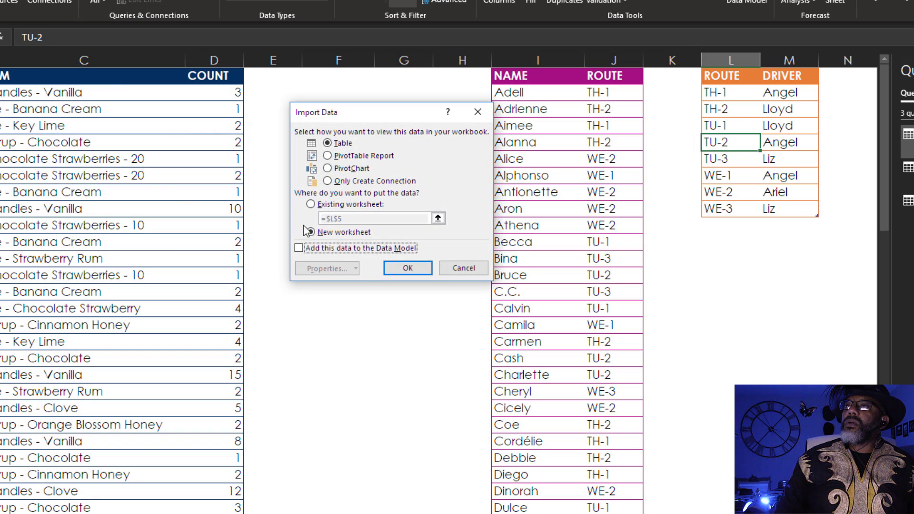
pyautogui.click(298, 248)
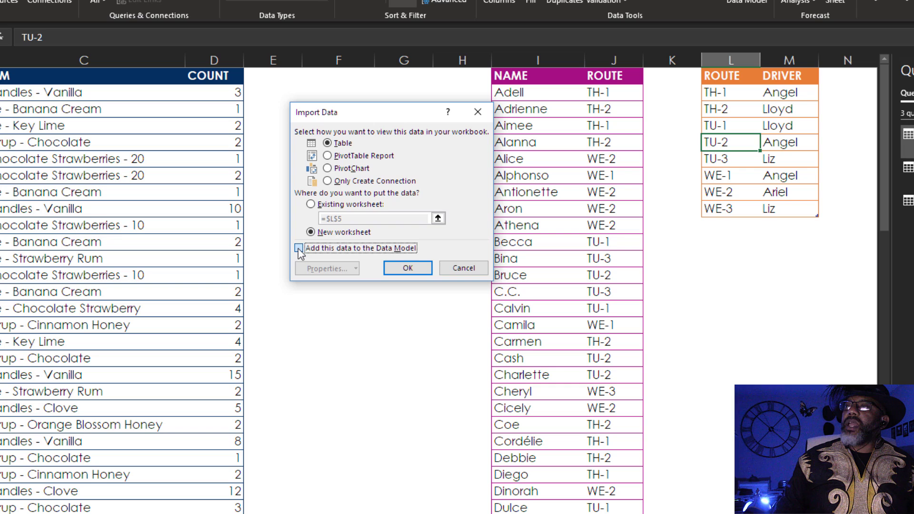
pyautogui.click(328, 181)
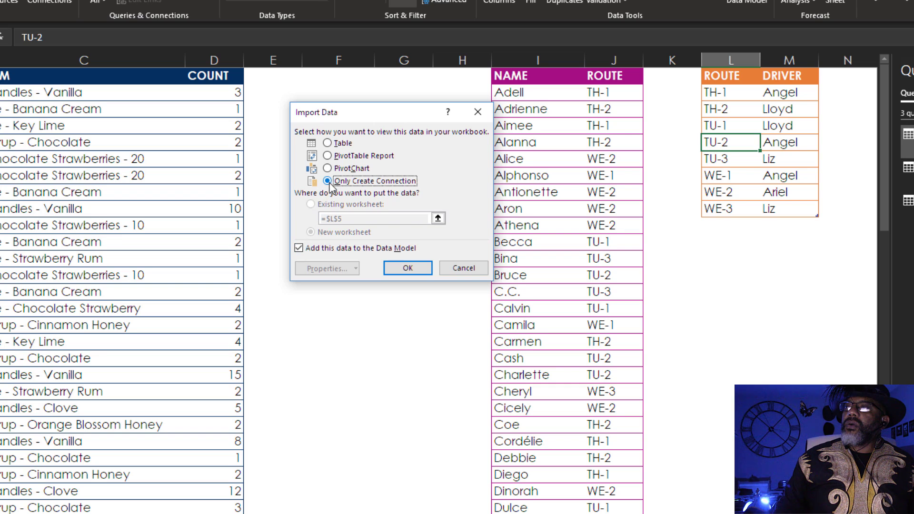
pyautogui.click(408, 269)
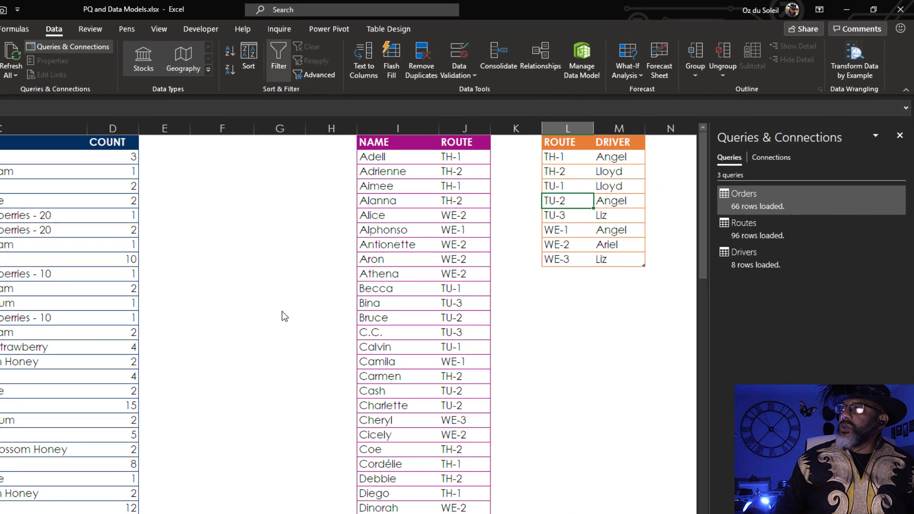
# Change the Orders query's Load To setting to Table on a new worksheet
pyautogui.rightClick(741, 208)
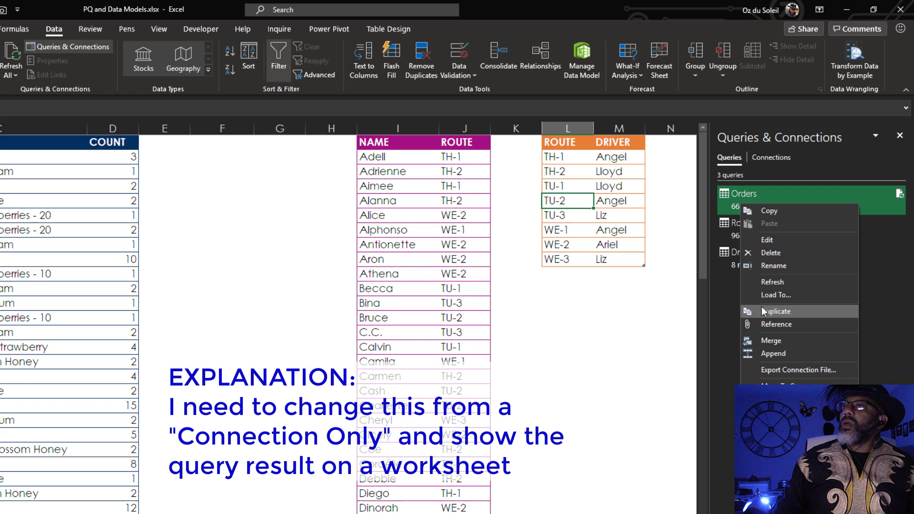
pyautogui.click(773, 296)
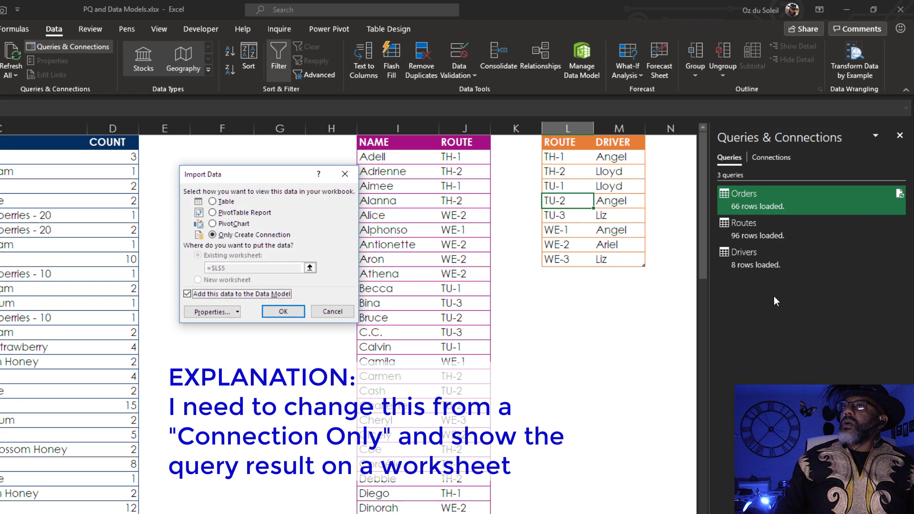
pyautogui.click(212, 201)
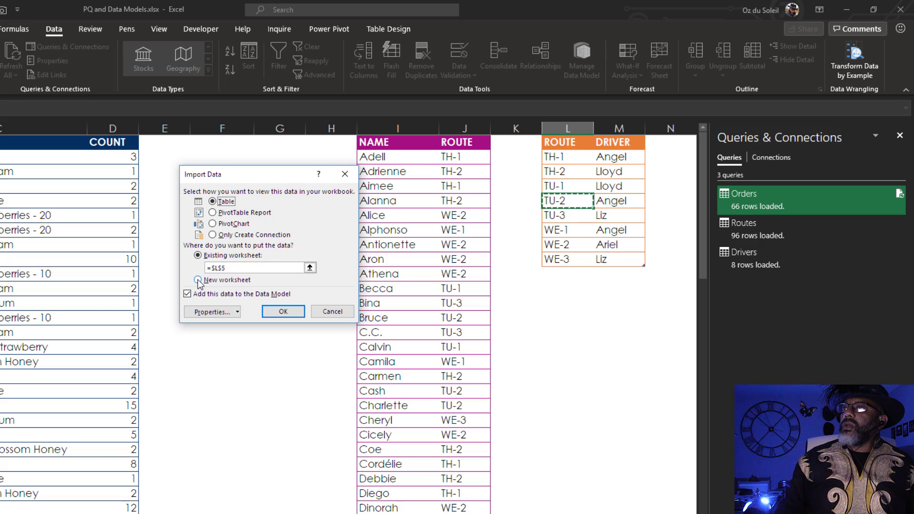
pyautogui.click(199, 280)
pyautogui.click(284, 311)
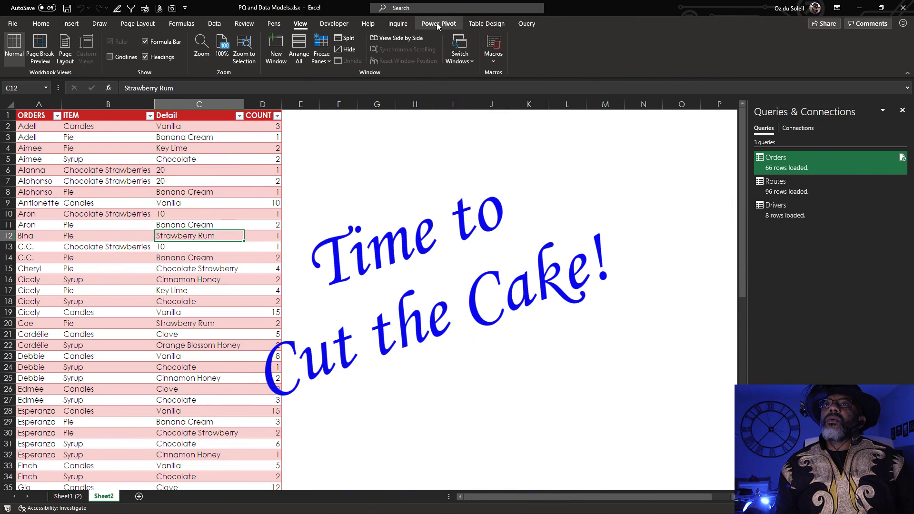
# Open the Power Pivot Data Model window in Diagram View
pyautogui.click(438, 24)
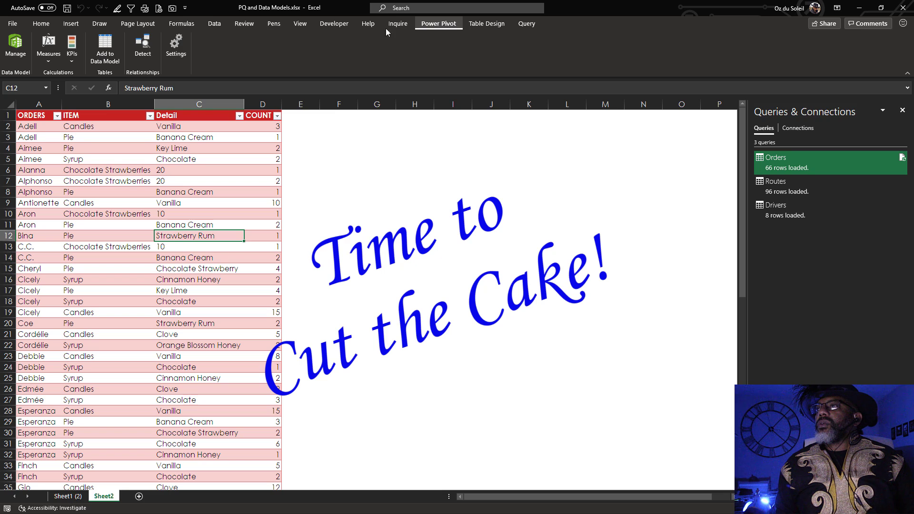
pyautogui.click(14, 44)
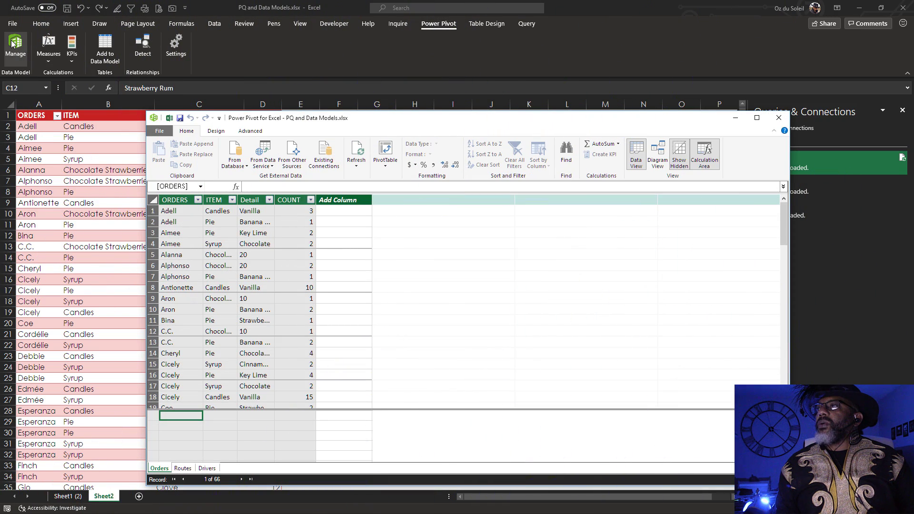
pyautogui.click(658, 160)
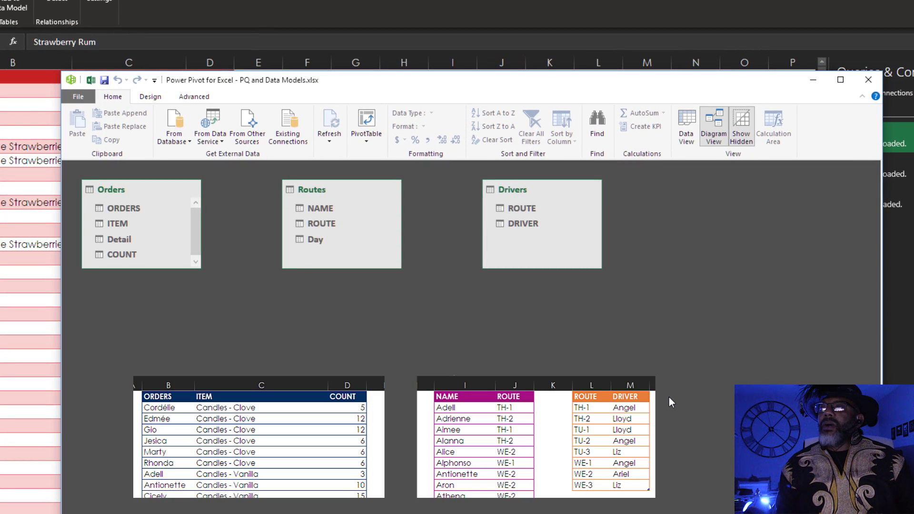
# Link Routes ROUTE to Drivers ROUTE and Routes NAME to Orders ORDERS, then close Power Pivot
pyautogui.moveTo(327, 224); pyautogui.dragTo(500, 208)
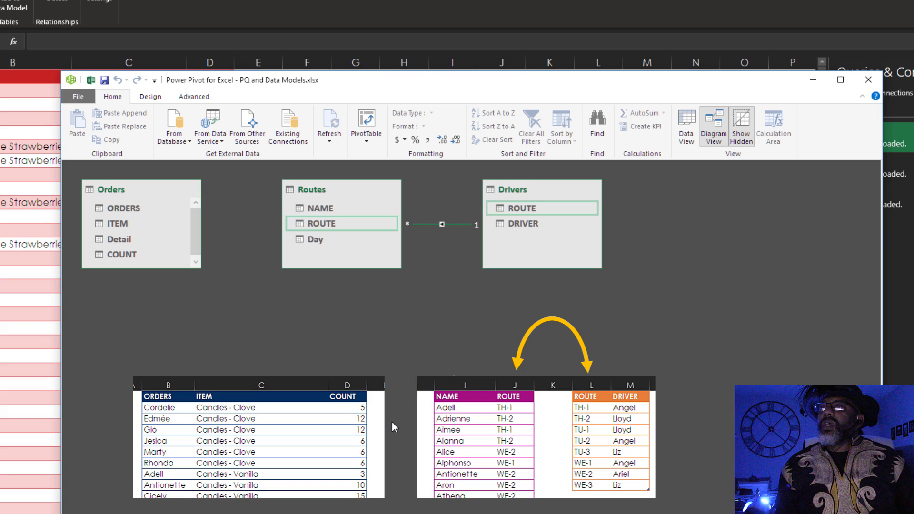
pyautogui.click(315, 209)
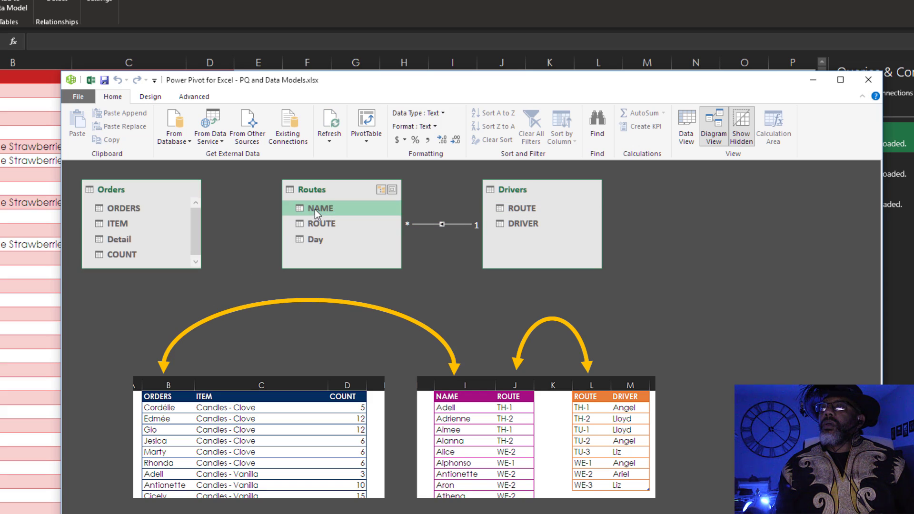
pyautogui.moveTo(298, 213); pyautogui.dragTo(132, 212)
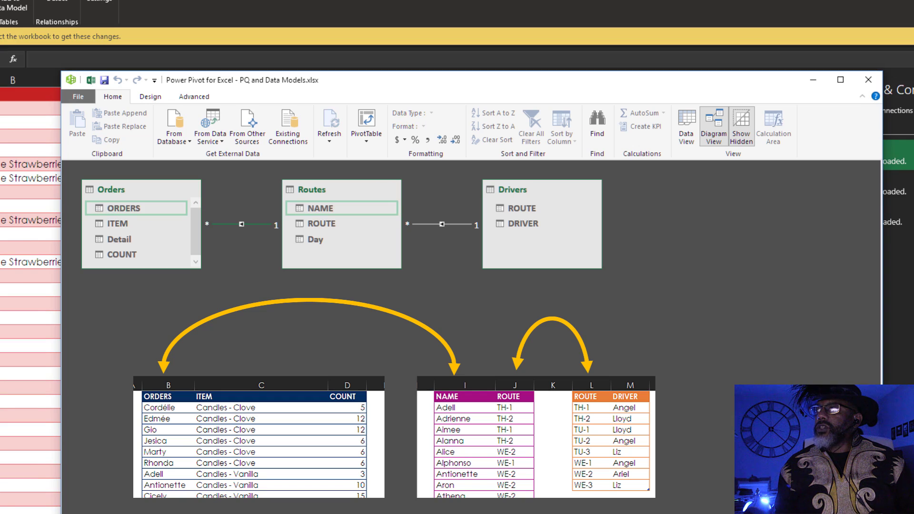
pyautogui.click(862, 83)
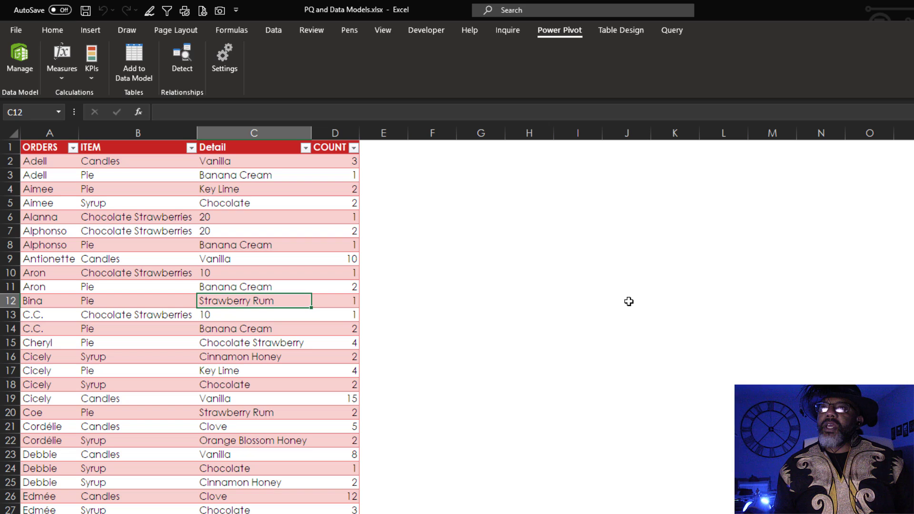
# Insert a PivotTable from the Orders table on a new sheet
pyautogui.click(259, 259)
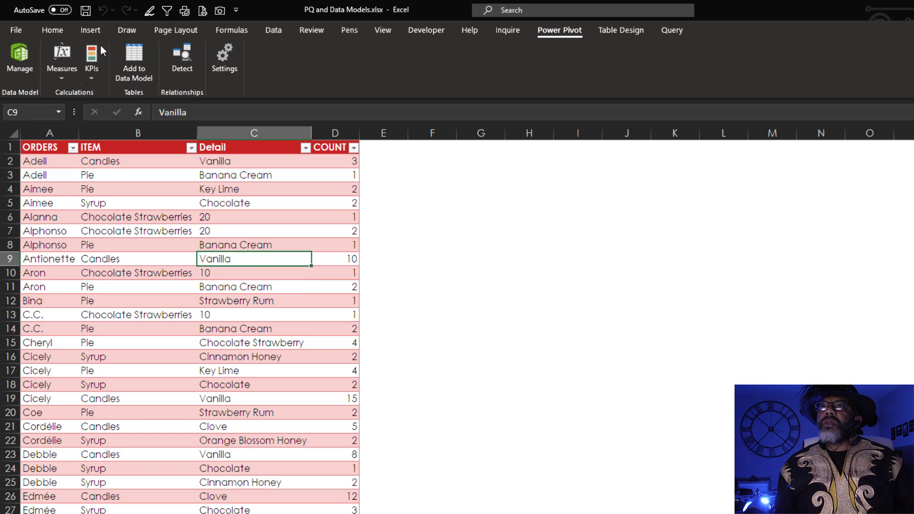
pyautogui.click(90, 30)
pyautogui.click(24, 53)
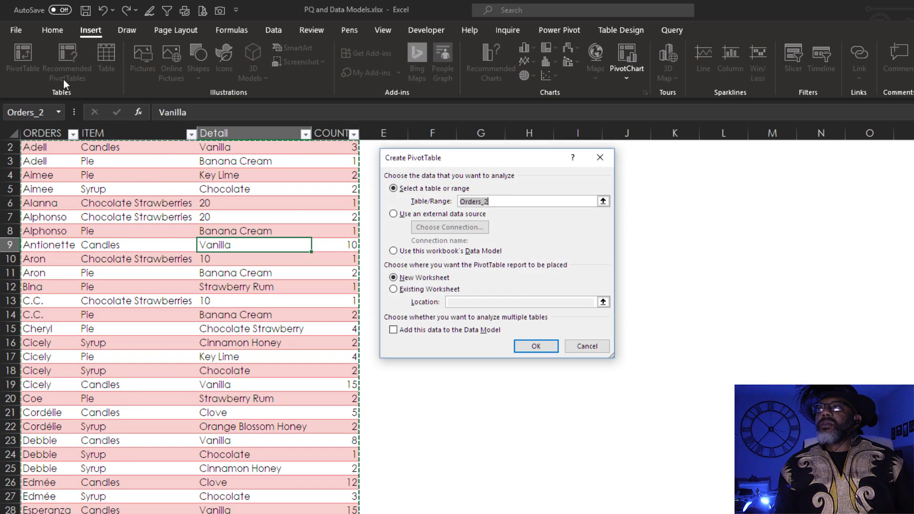
pyautogui.click(536, 346)
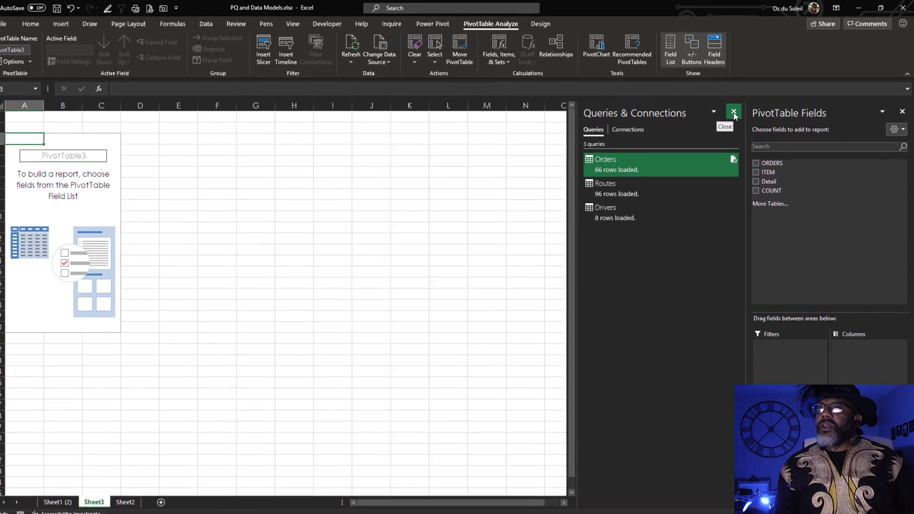
# Close the Queries & Connections pane and switch the PivotTable to the Data Model via More Tables
pyautogui.click(736, 113)
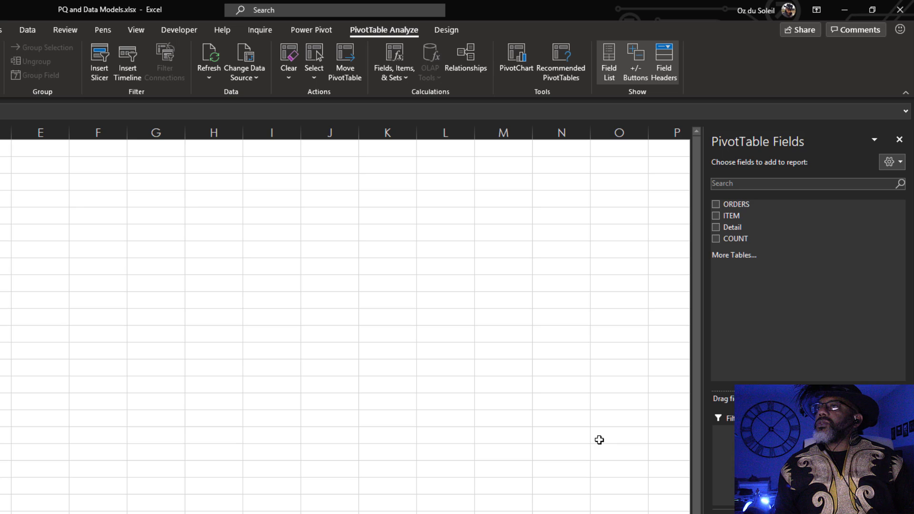
pyautogui.click(729, 257)
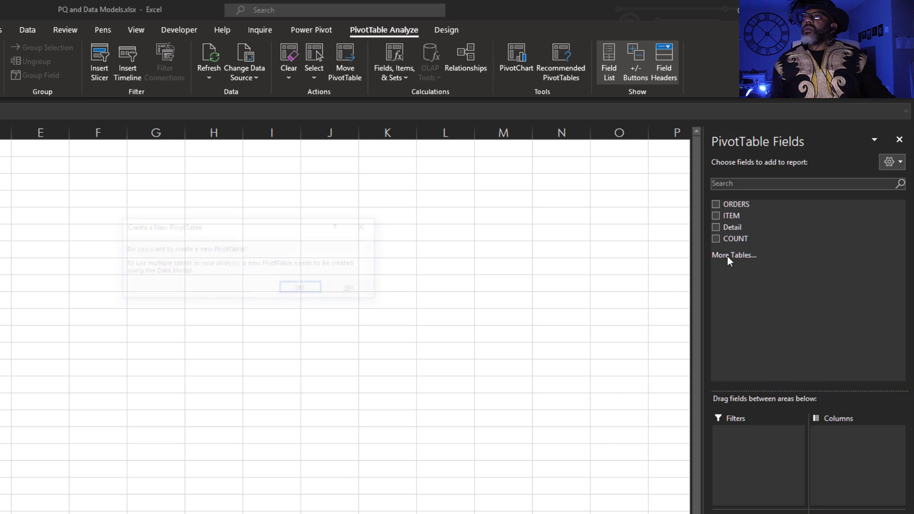
pyautogui.click(302, 289)
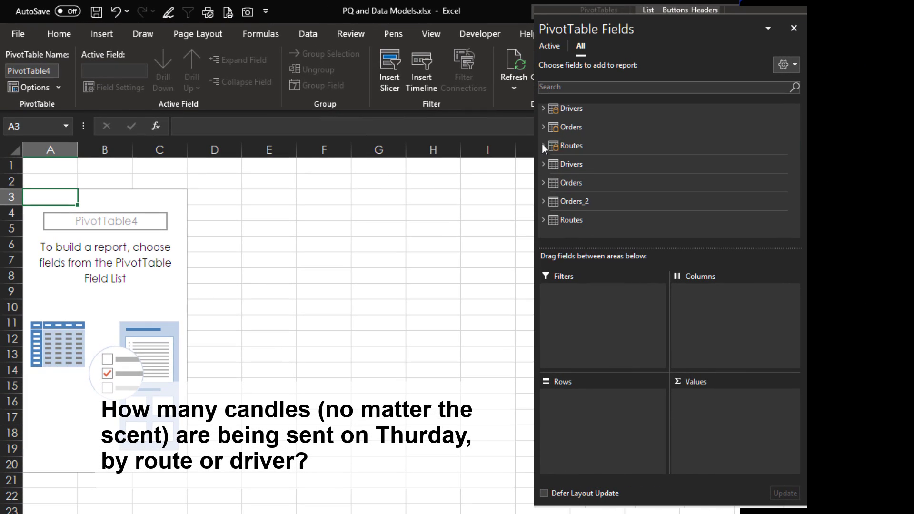
# Put Orders ITEM in Rows, Routes ROUTE in Columns and COUNT in Values
pyautogui.click(558, 131)
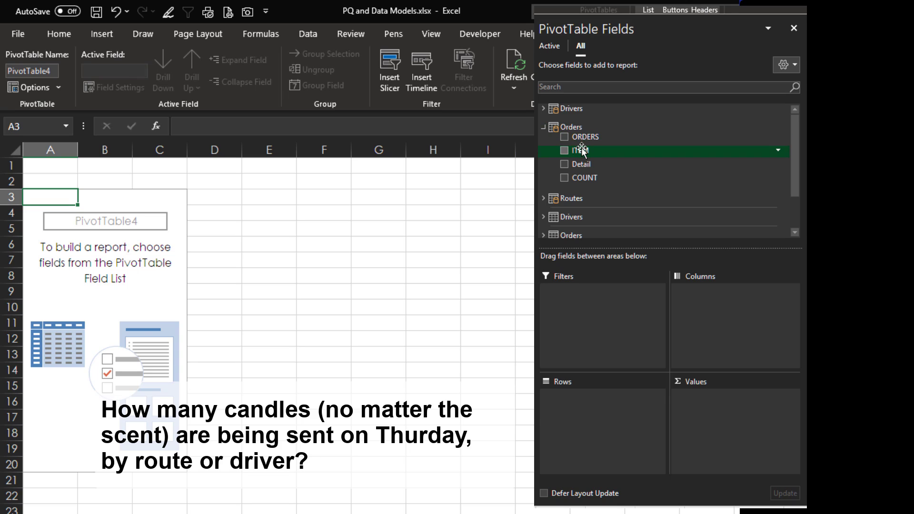
pyautogui.moveTo(582, 151); pyautogui.dragTo(576, 412)
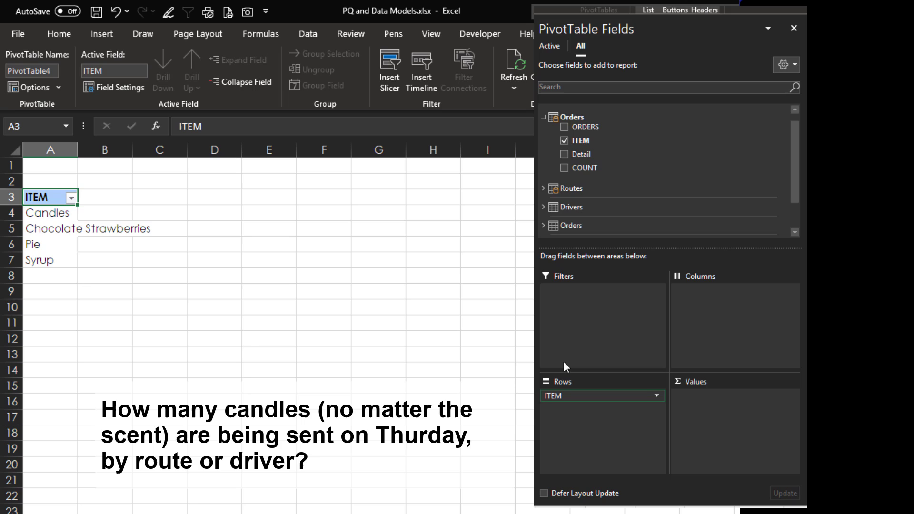
pyautogui.click(550, 190)
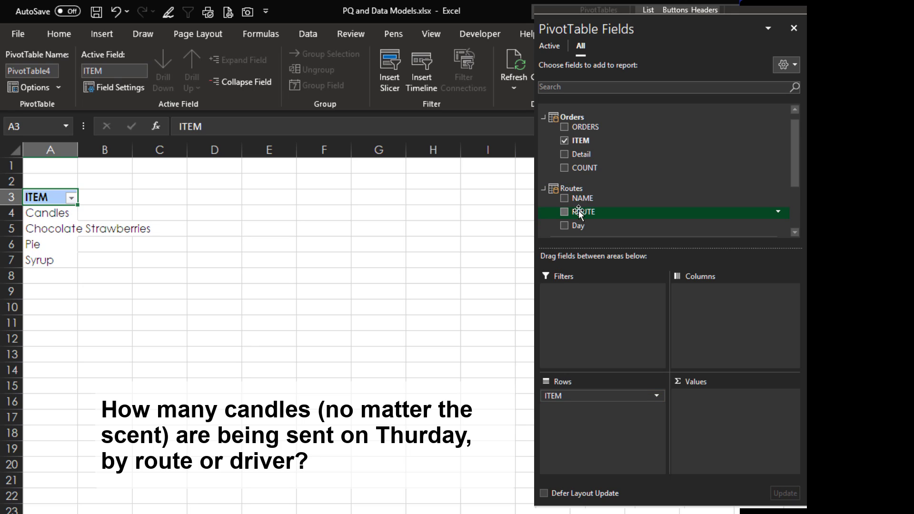
pyautogui.moveTo(579, 211); pyautogui.dragTo(712, 325)
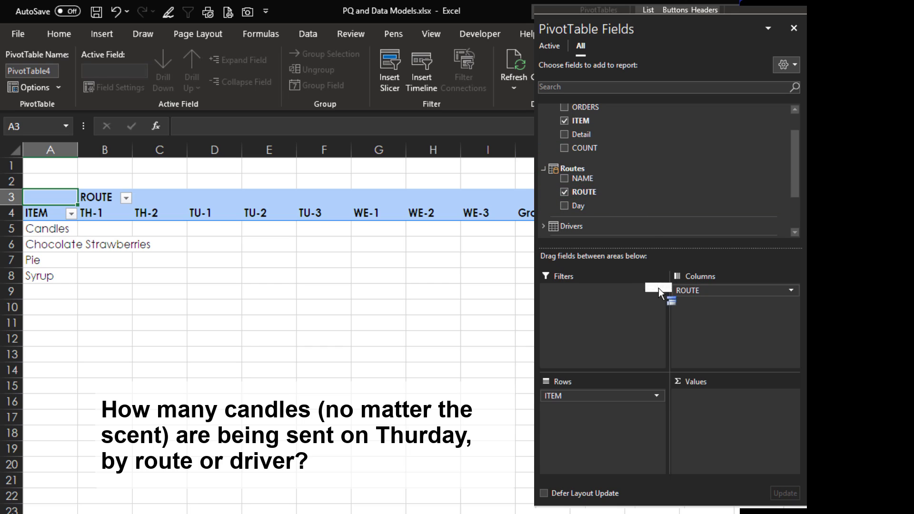
pyautogui.moveTo(659, 287); pyautogui.dragTo(708, 409)
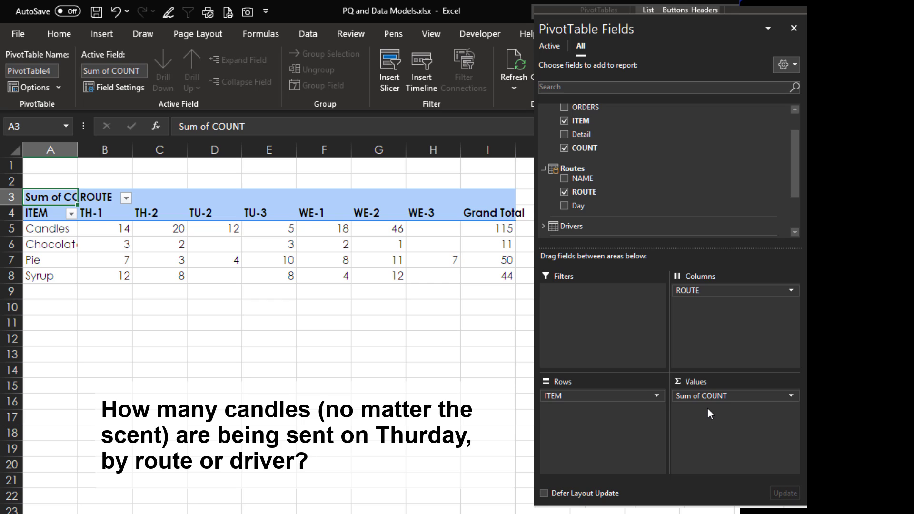
# Filter the ITEM rows to Candles only
pyautogui.click(71, 214)
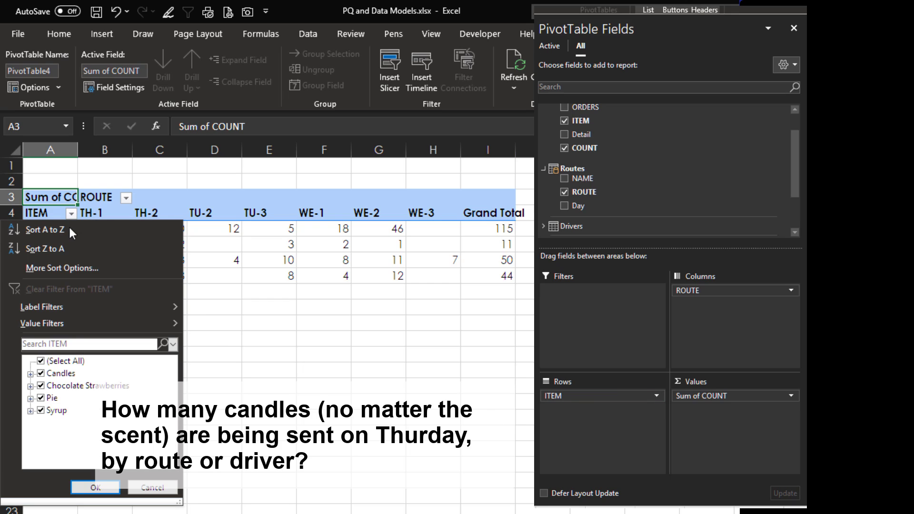
pyautogui.click(40, 361)
pyautogui.click(41, 374)
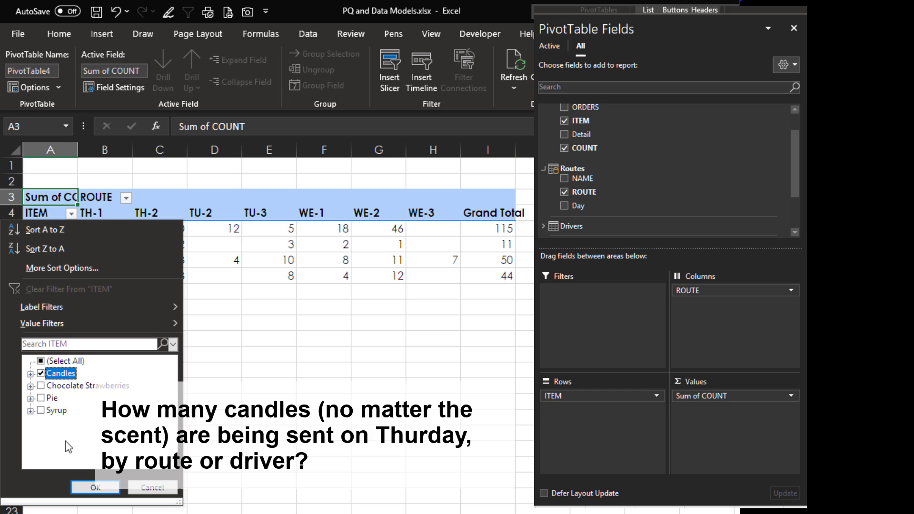
pyautogui.click(95, 487)
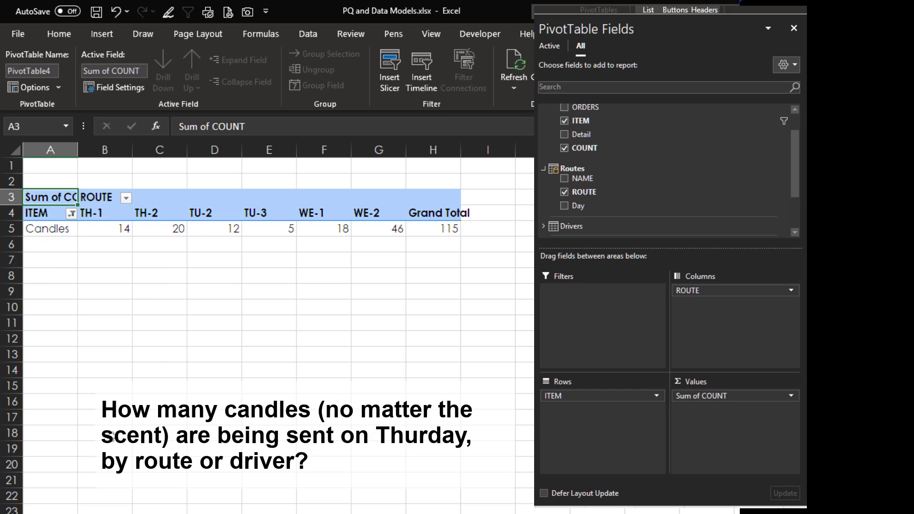
# Filter the ROUTE columns to TH-1 and TH-2 only
pyautogui.click(127, 197)
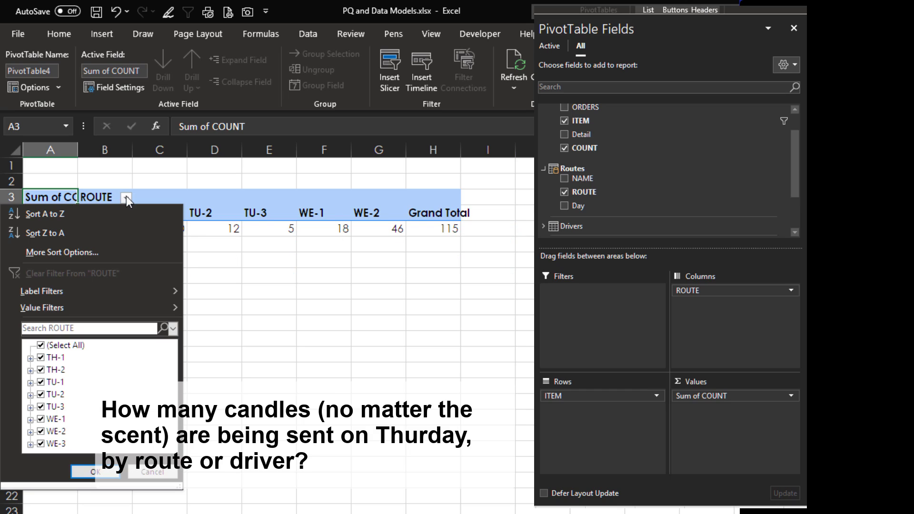
pyautogui.click(41, 346)
pyautogui.click(41, 357)
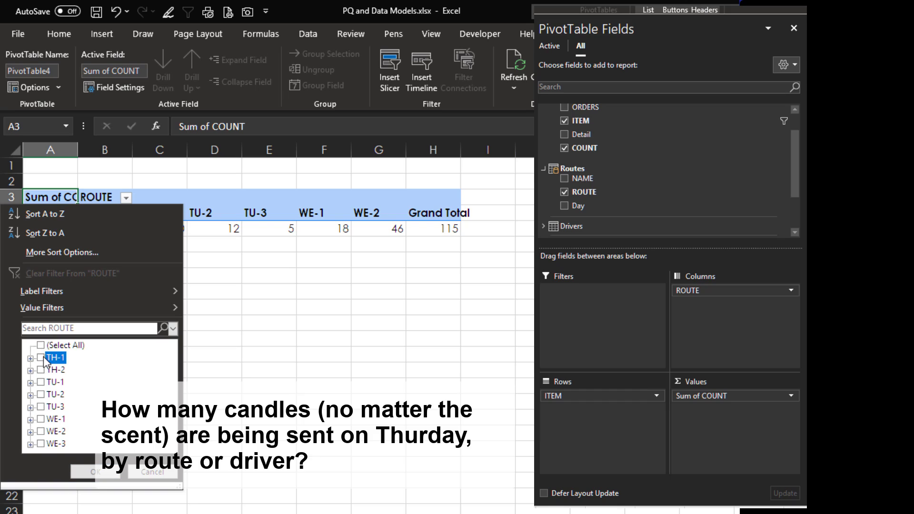
pyautogui.click(41, 370)
pyautogui.click(95, 472)
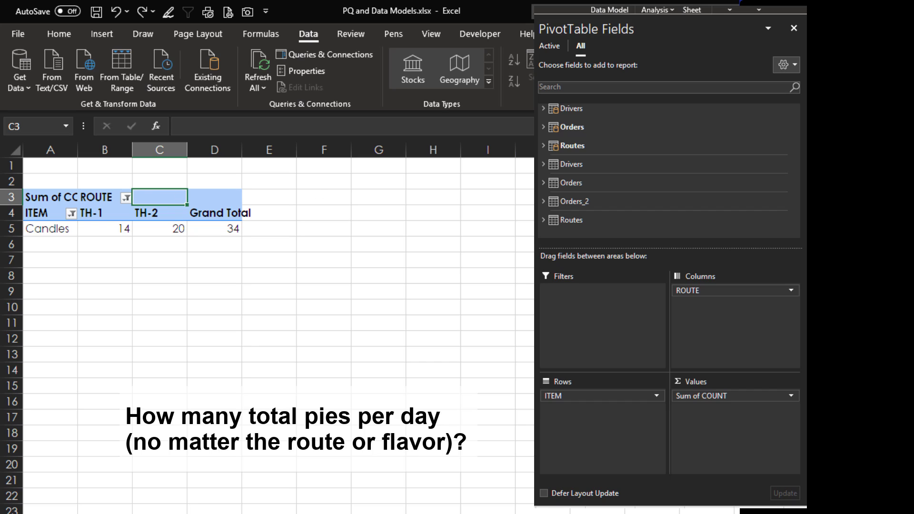
# Replace ROUTE with Day in Columns and switch the ITEM filter from Candles to Pie
pyautogui.click(546, 145)
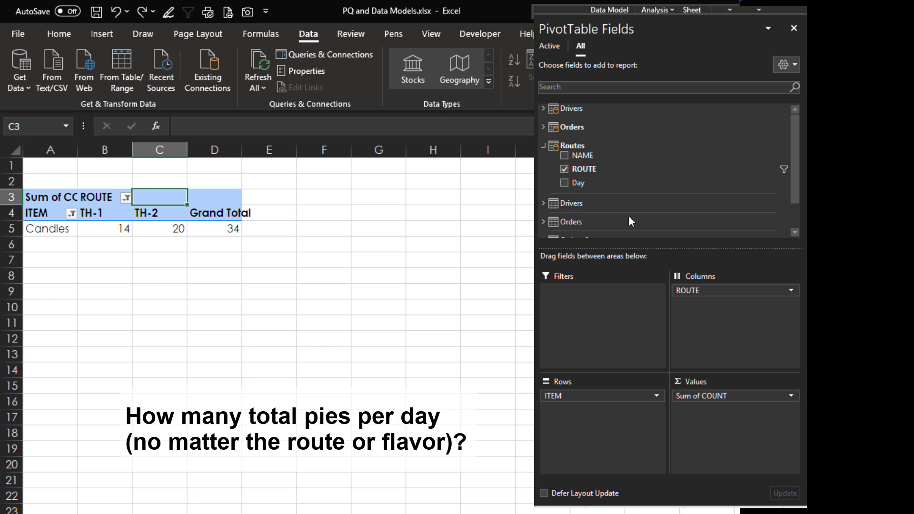
pyautogui.moveTo(709, 290); pyautogui.dragTo(689, 154)
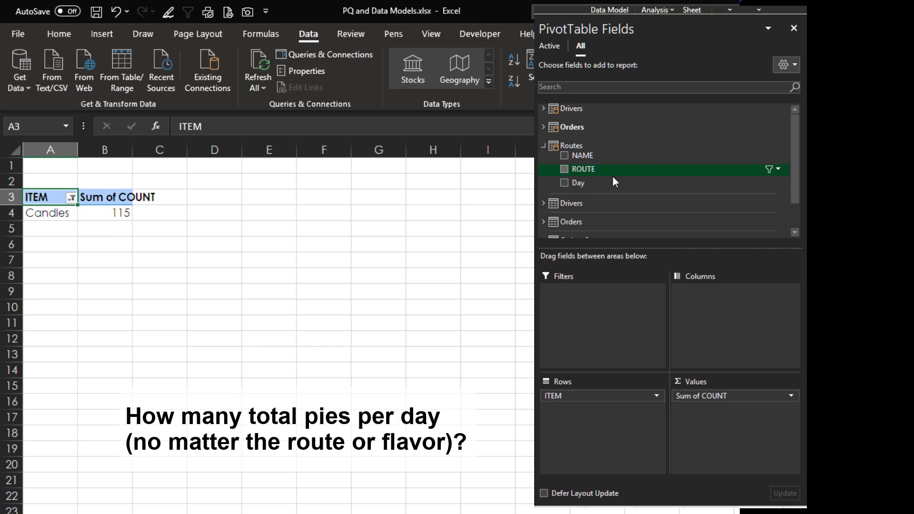
pyautogui.moveTo(577, 183); pyautogui.dragTo(722, 319)
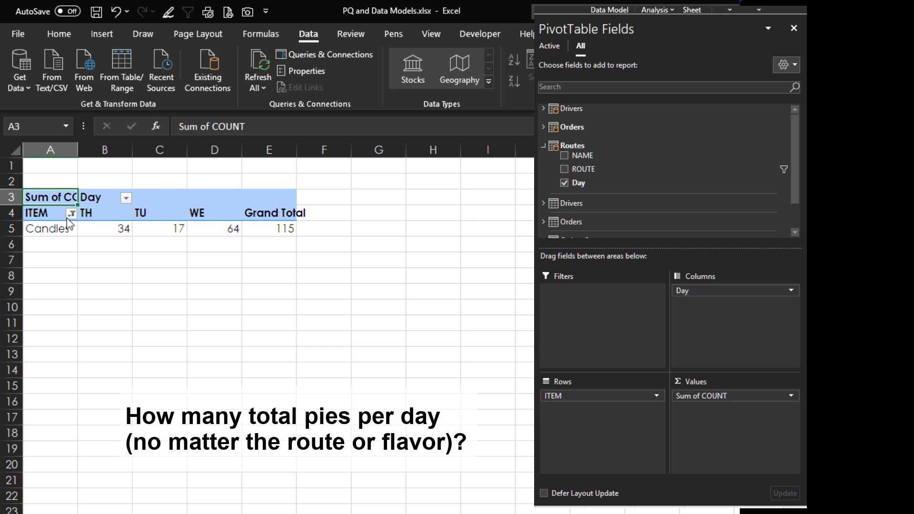
pyautogui.click(72, 214)
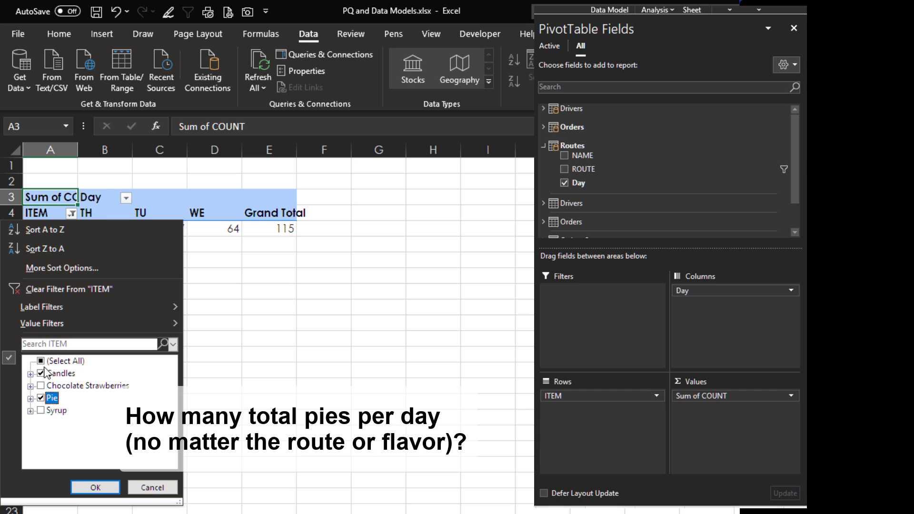
pyautogui.click(97, 487)
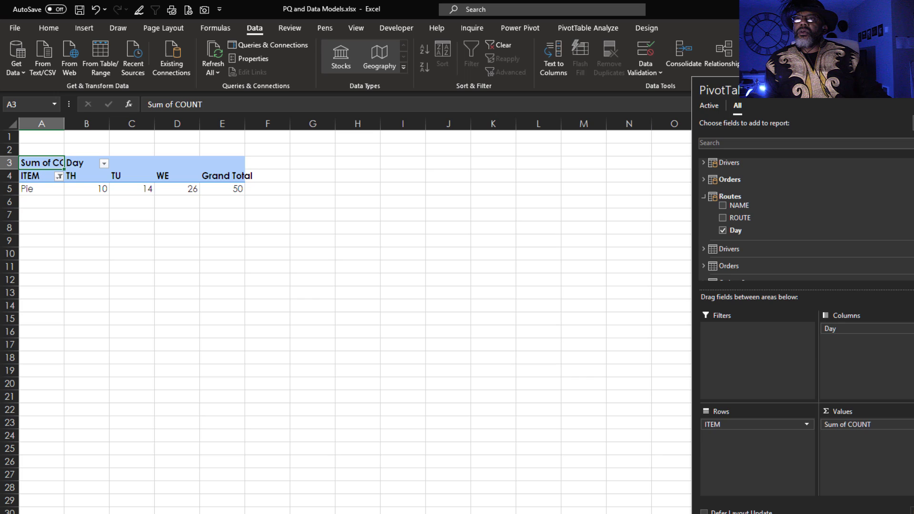
# Sort the source orders A to Z by ITEM and select the pie COUNT cells to confirm they total 50
pyautogui.hotkey('ctrl', 'pageup')
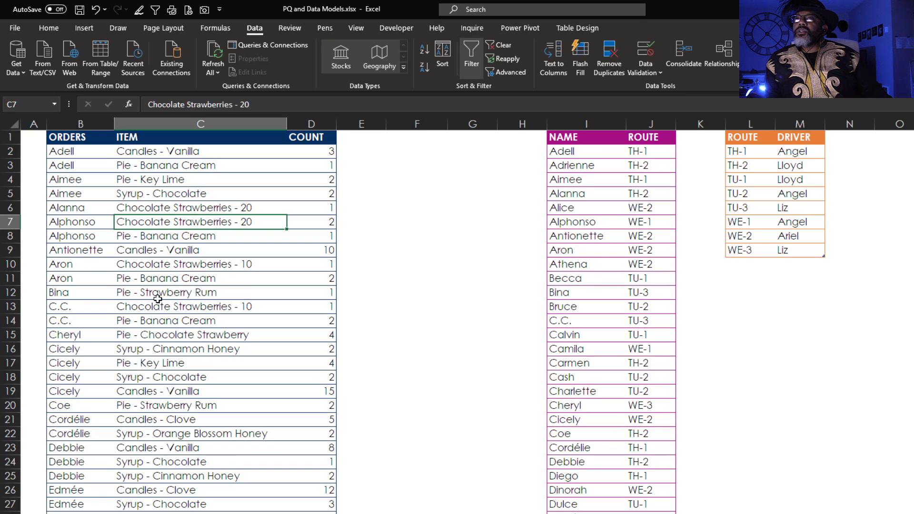
pyautogui.click(423, 51)
pyautogui.scroll(-7, 262, 333)
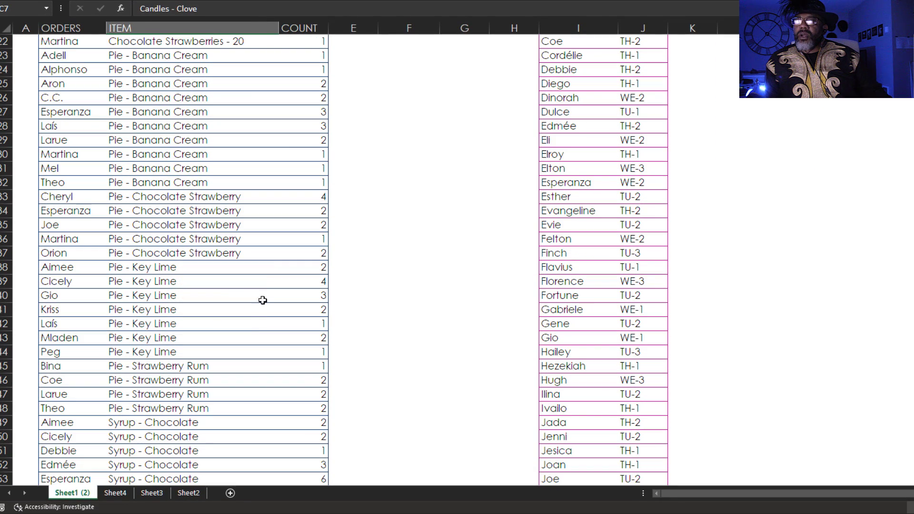
pyautogui.moveTo(306, 56); pyautogui.dragTo(307, 405)
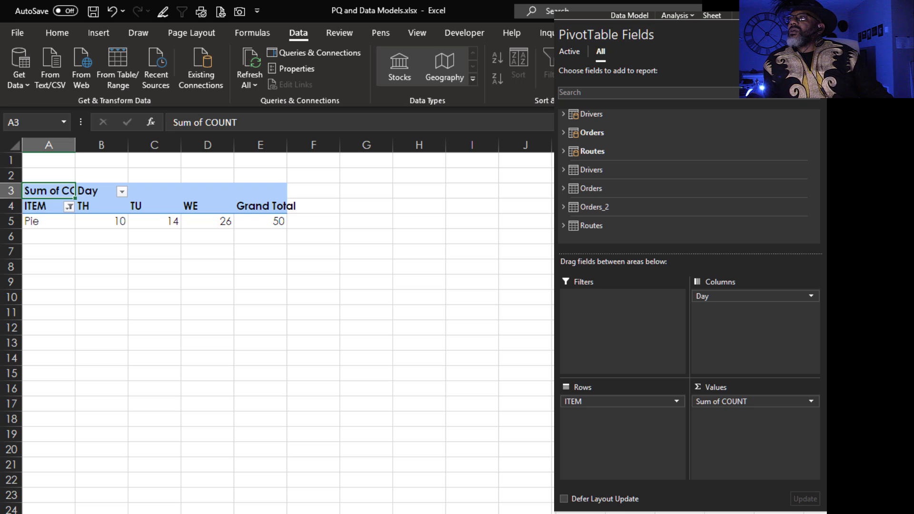
# Add the Orders Detail field under ITEM in Rows and autofit column B for the flavor names
pyautogui.click(564, 133)
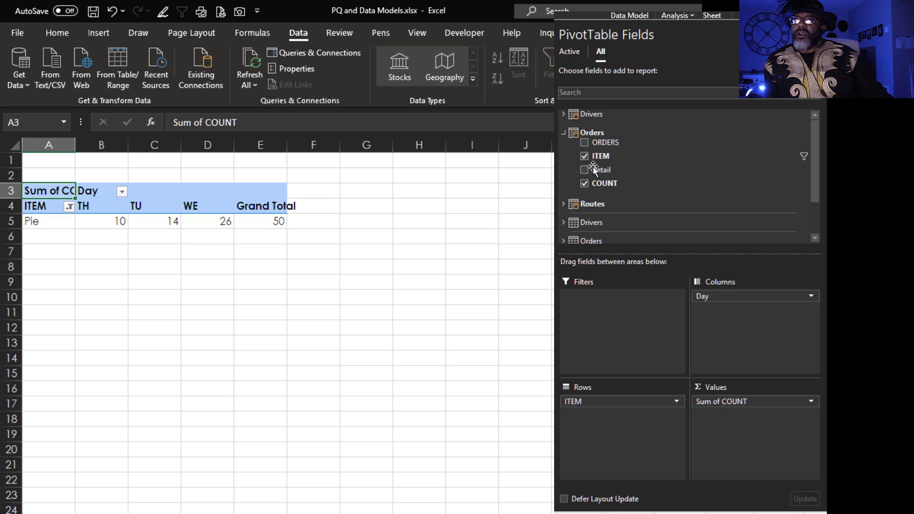
pyautogui.moveTo(596, 170); pyautogui.dragTo(613, 422)
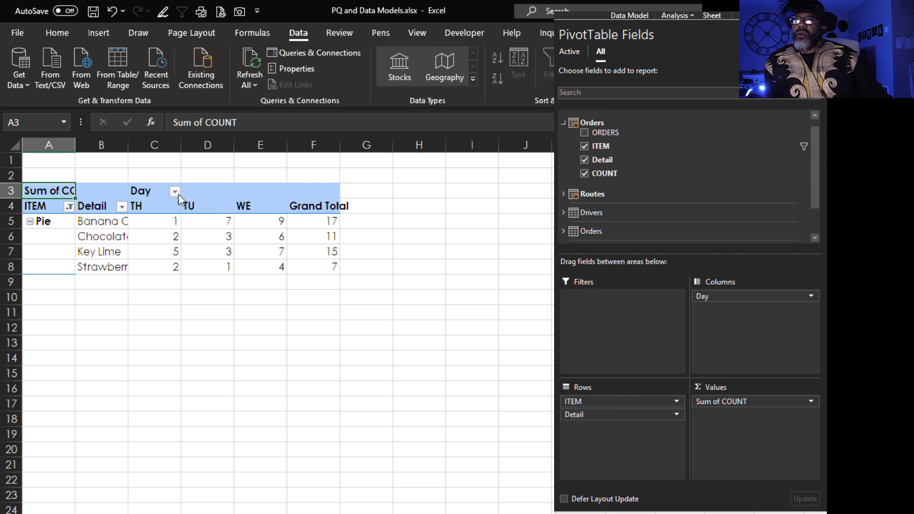
pyautogui.doubleClick(124, 142)
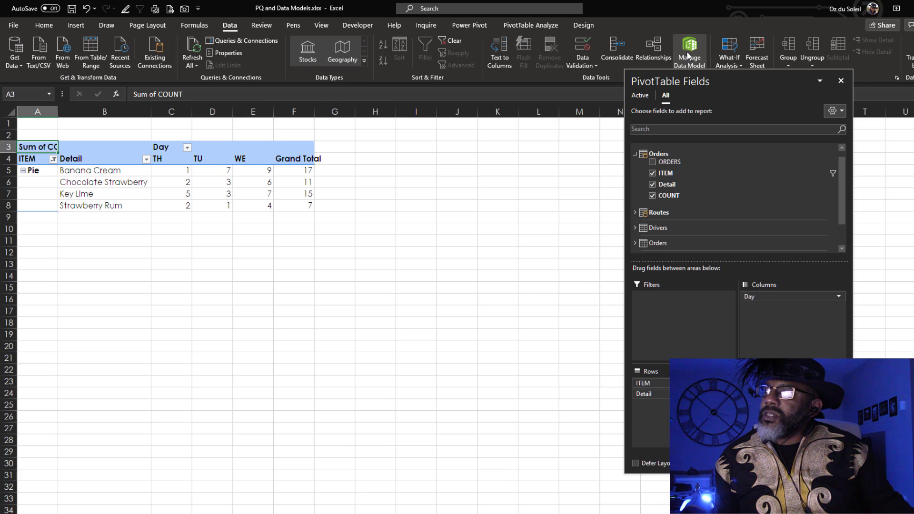
# Open the Data Model in Power Pivot and switch to Diagram View
pyautogui.click(686, 50)
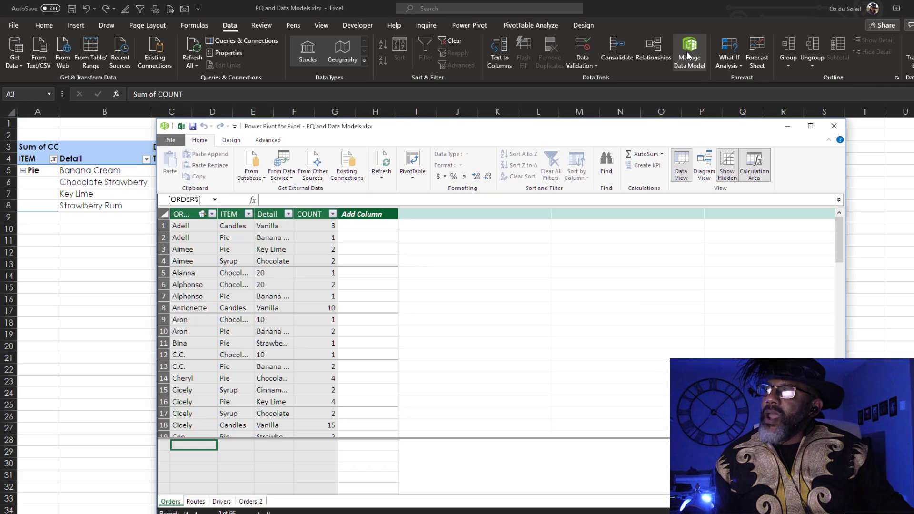
pyautogui.click(705, 163)
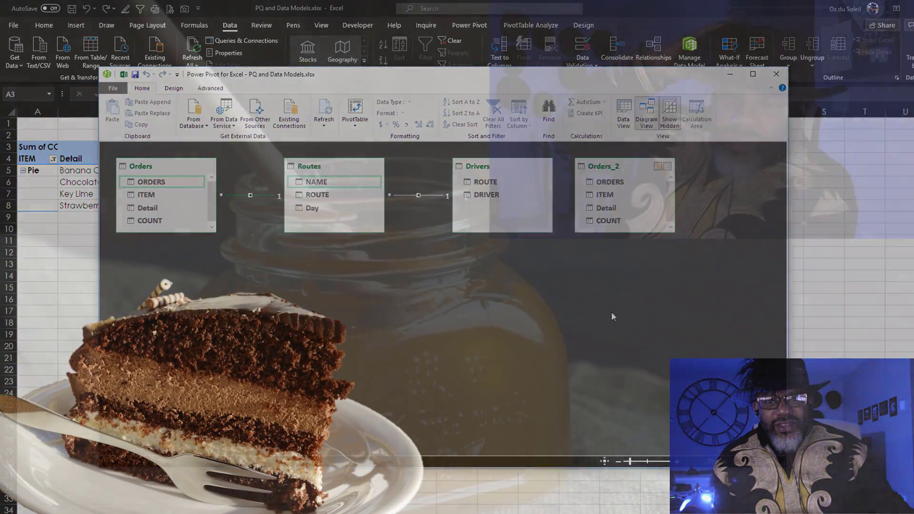